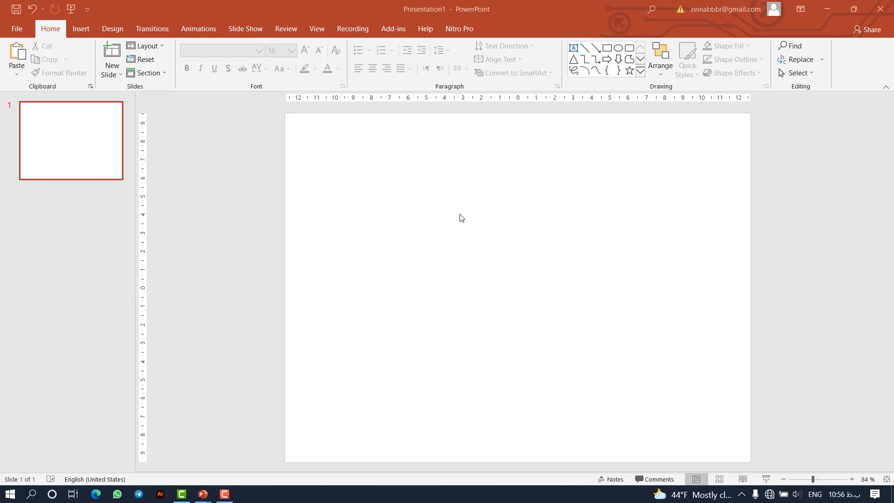
Draw a large rectangle across the lower middle of the slide.
click(84, 28)
click(185, 58)
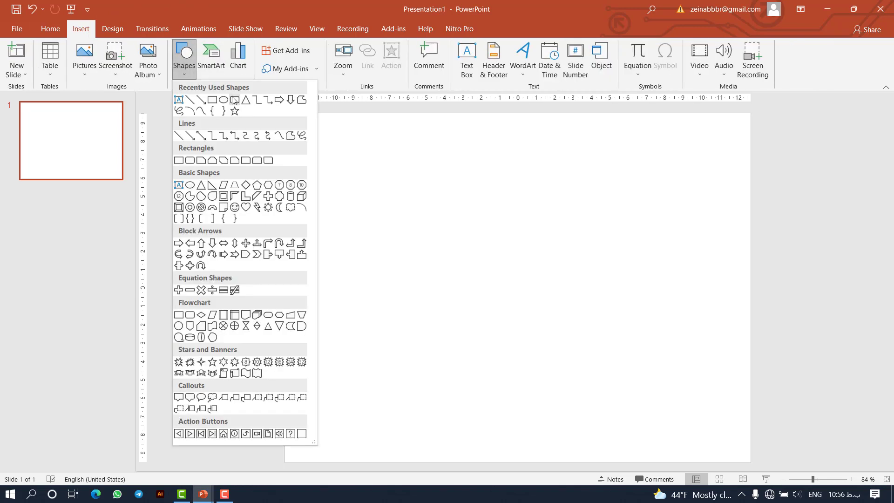
click(218, 101)
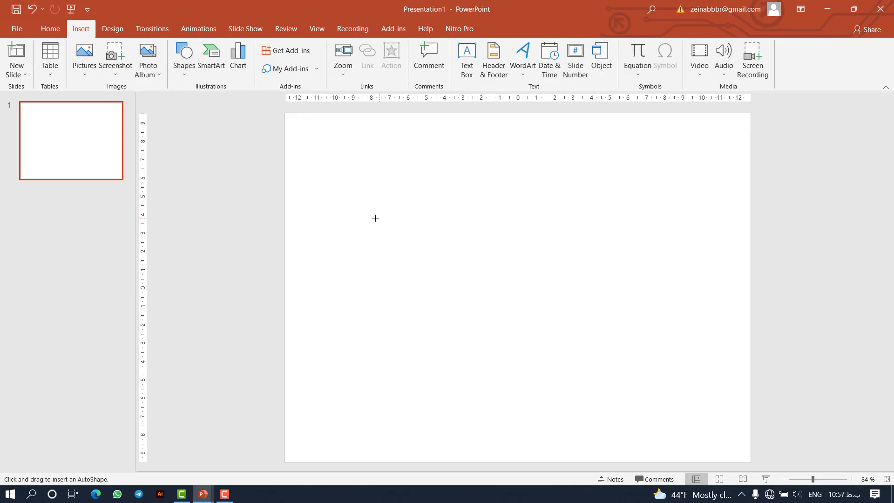
drag(376, 218, 684, 391)
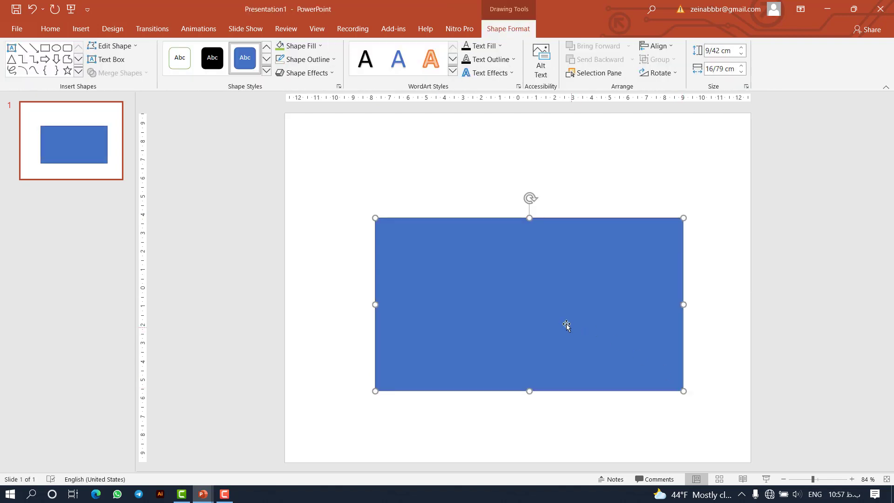
Make the rectangle light grey with no outline, tilt it to Isometric: Top Up, and reposition it.
click(334, 60)
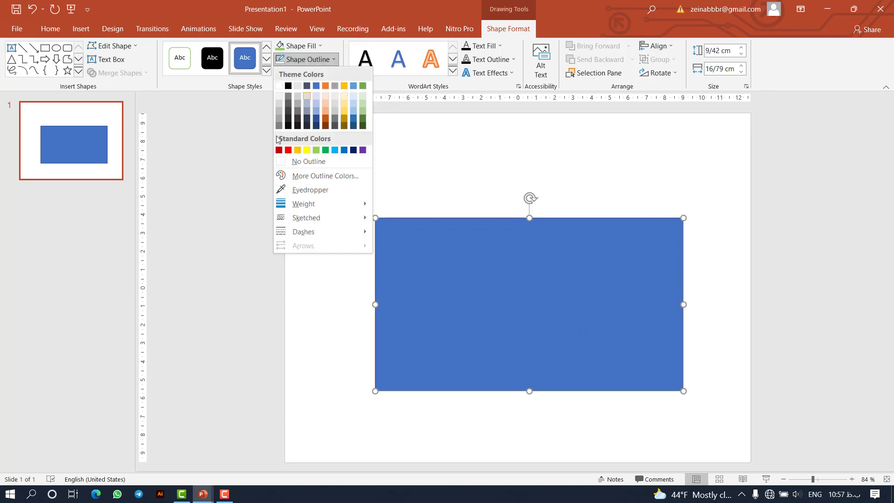
click(298, 156)
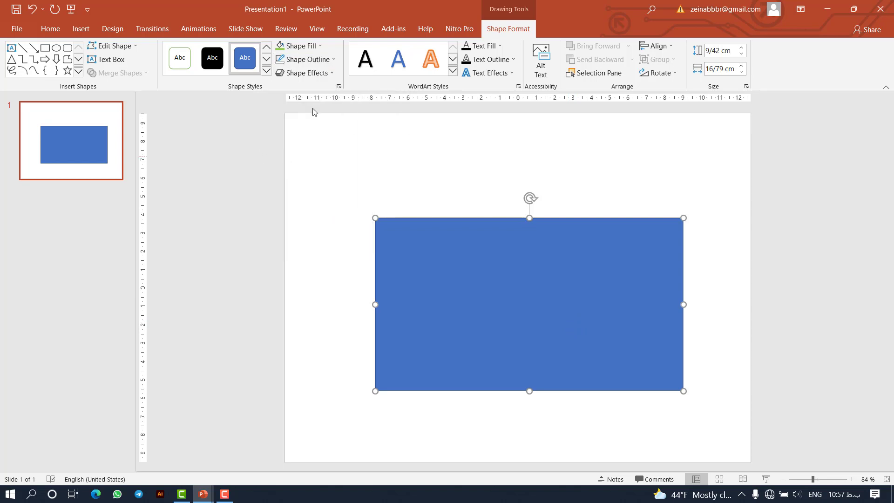
click(320, 46)
click(337, 94)
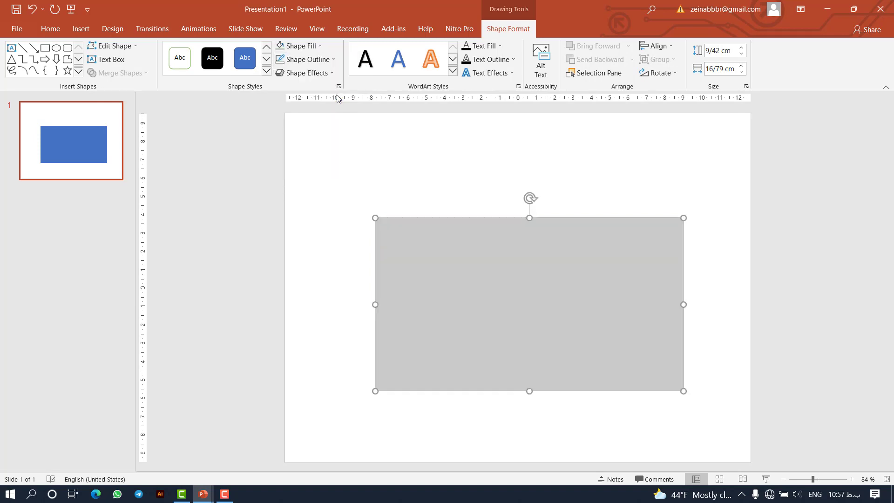
click(325, 78)
mouse_move(316, 249)
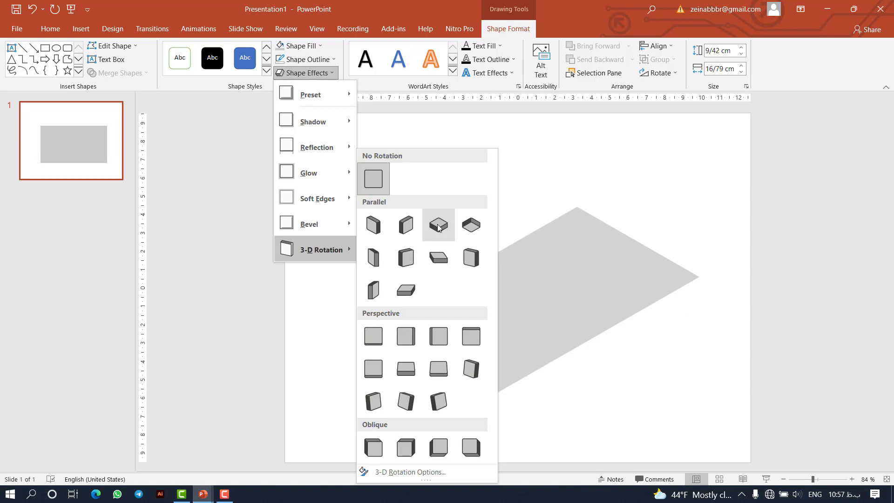
click(437, 226)
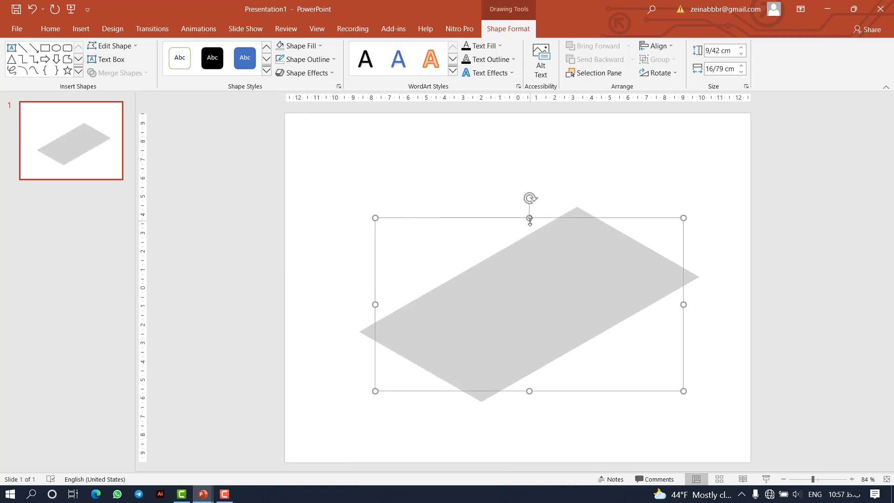
drag(529, 219, 530, 205)
drag(590, 302, 597, 289)
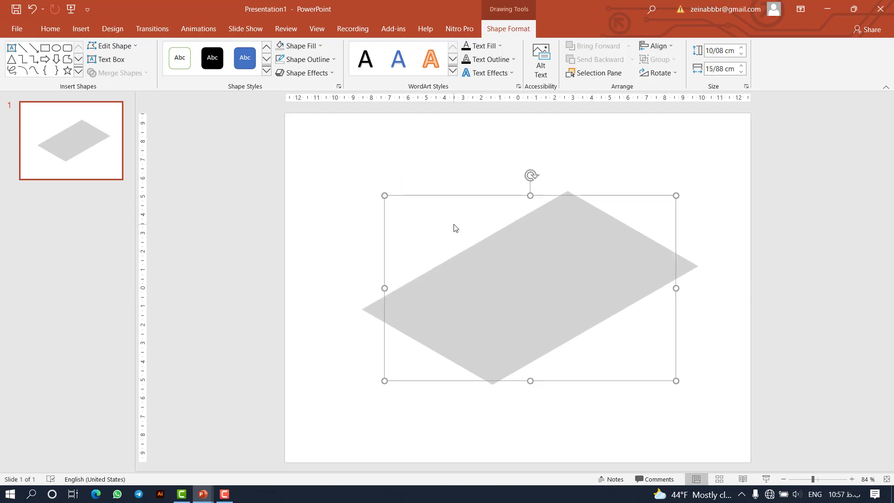
Apply a Shape entrance animation with the Out direction to the grey plate.
click(198, 29)
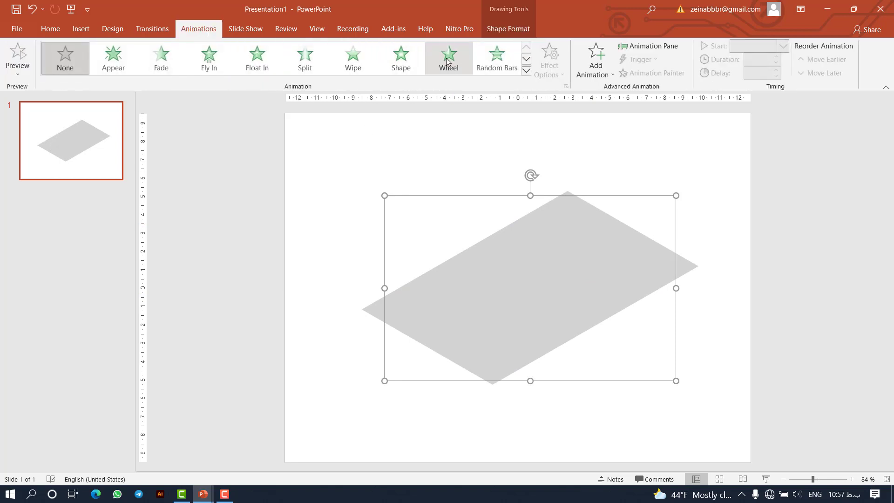
click(400, 56)
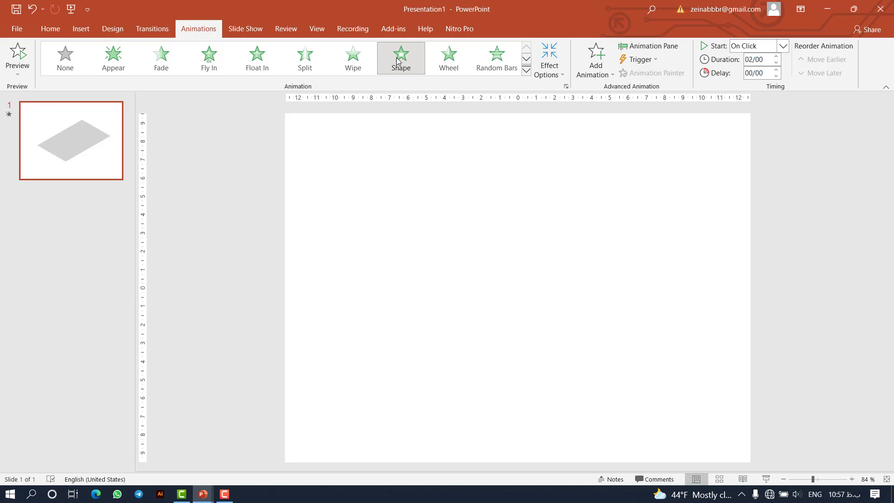
click(552, 77)
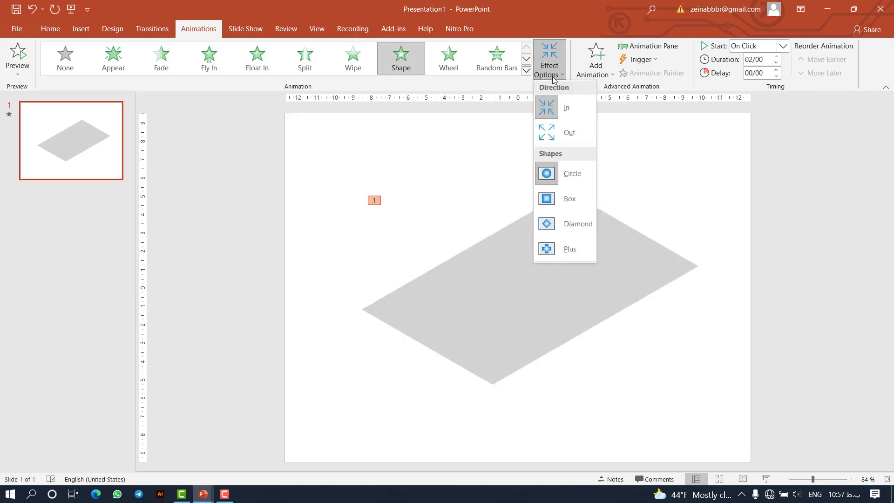
click(557, 136)
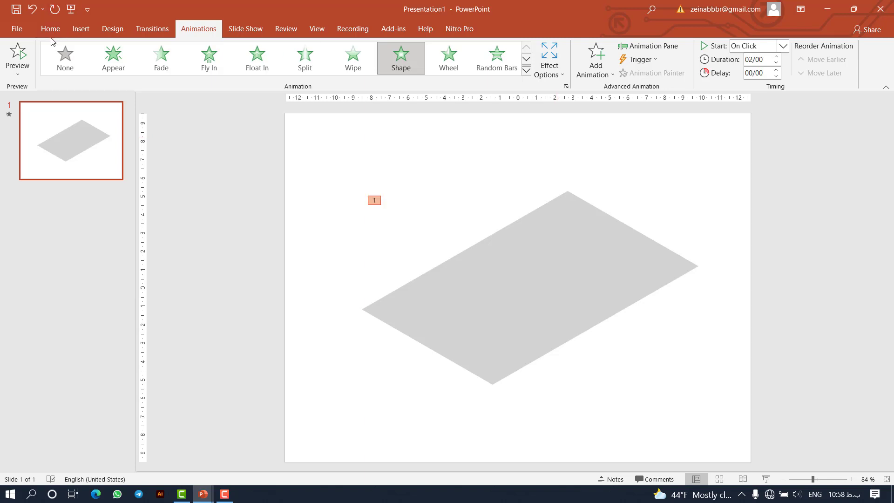
click(76, 29)
Draw a small rectangle on top of the grey plate.
click(180, 77)
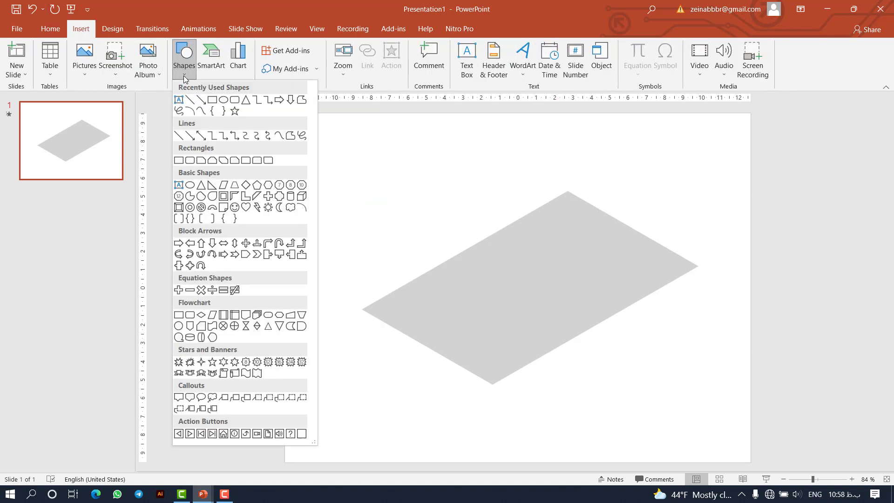
click(214, 97)
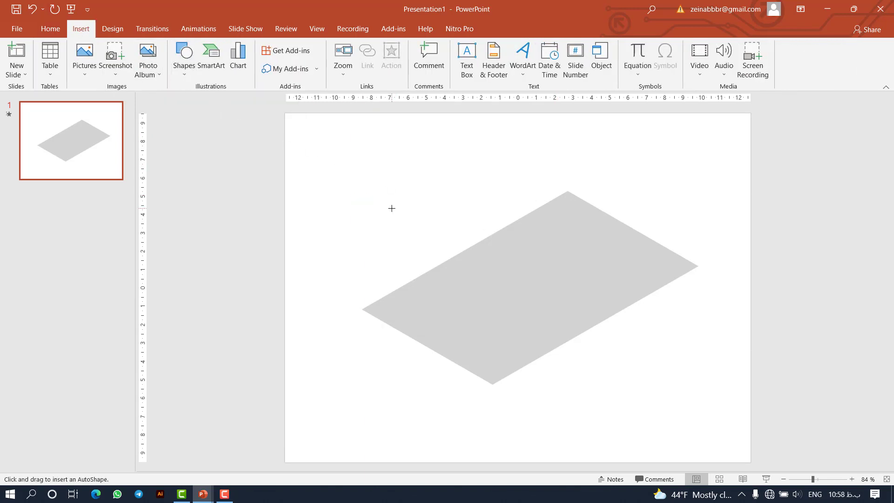
drag(455, 250, 514, 291)
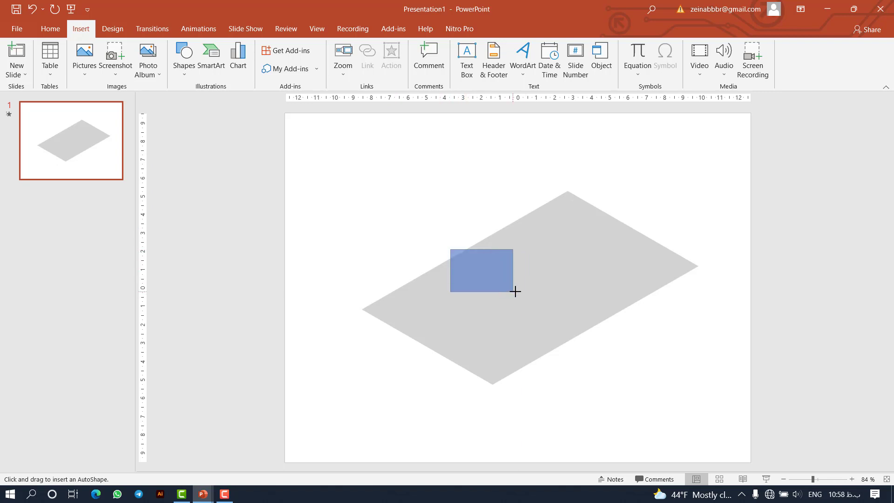
Make the small rectangle white with no outline and give it the same isometric rotation.
click(305, 59)
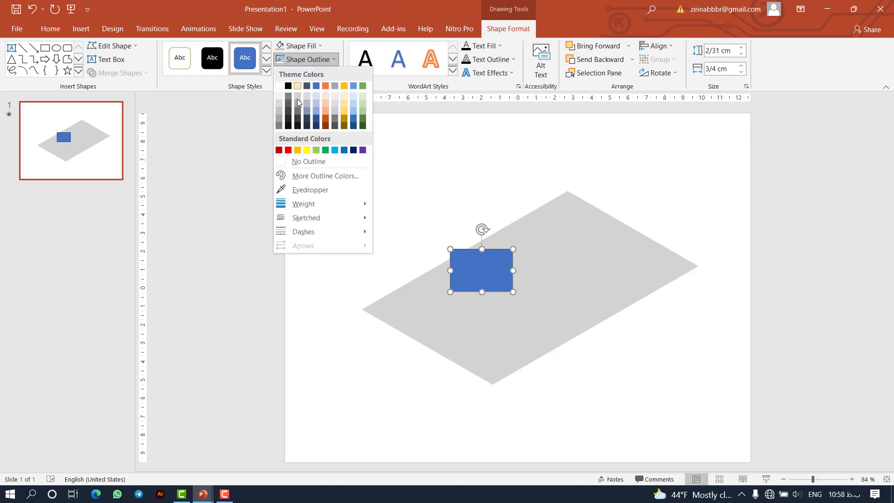
click(308, 161)
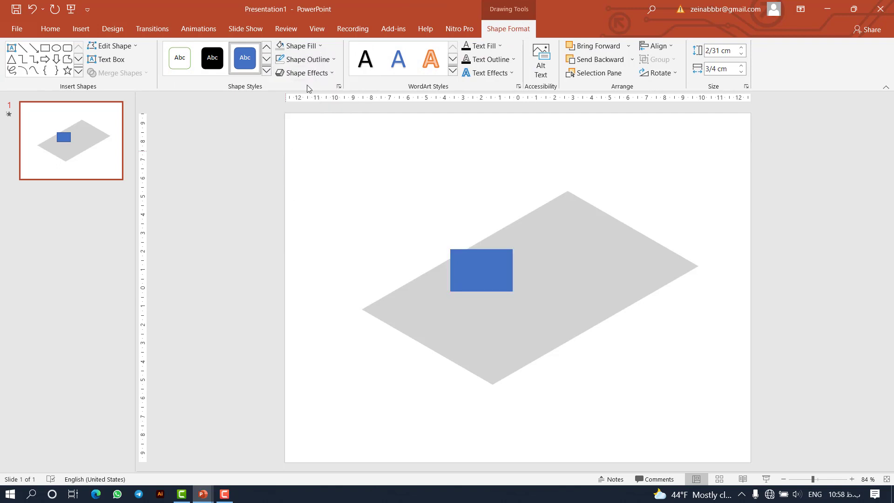
click(302, 46)
click(283, 68)
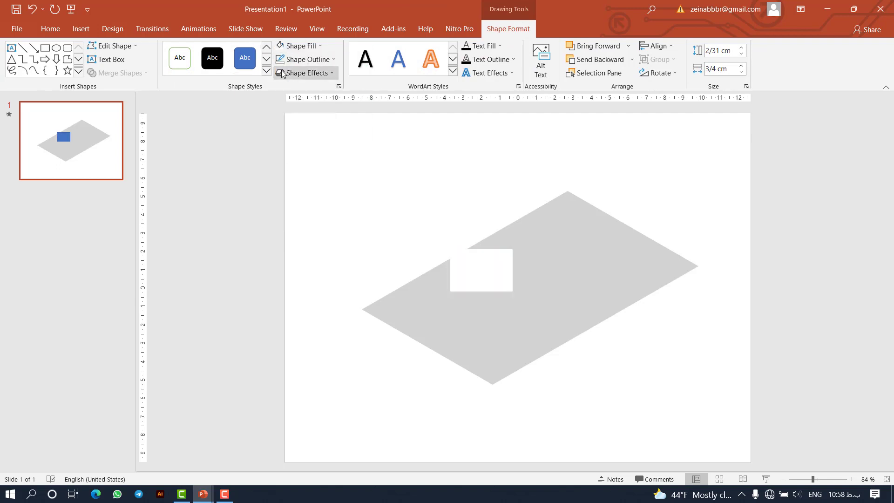
click(320, 75)
mouse_move(315, 250)
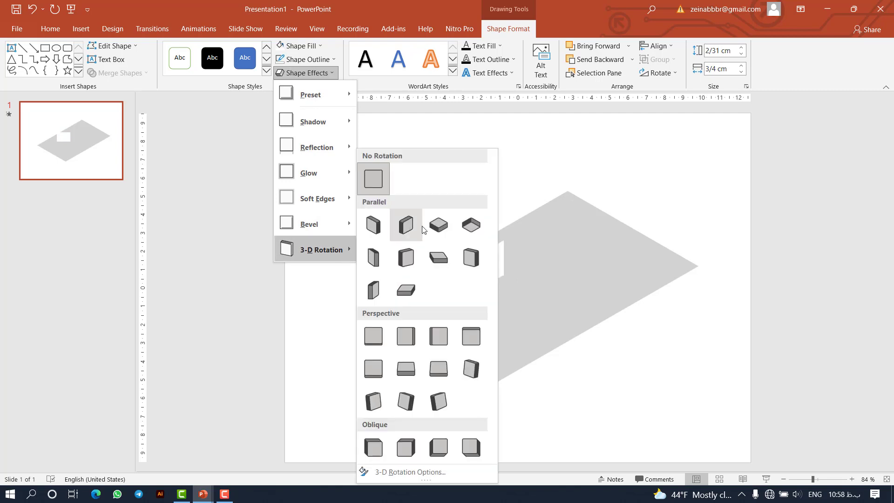
click(422, 227)
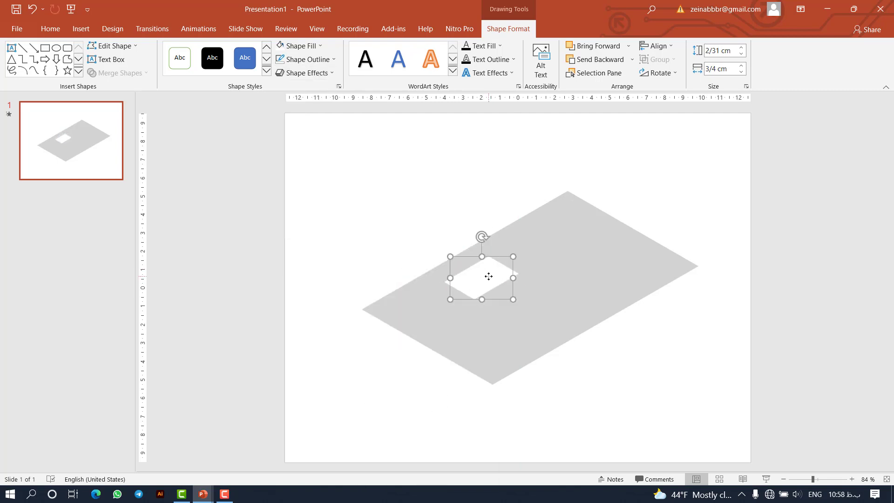
right_click(488, 278)
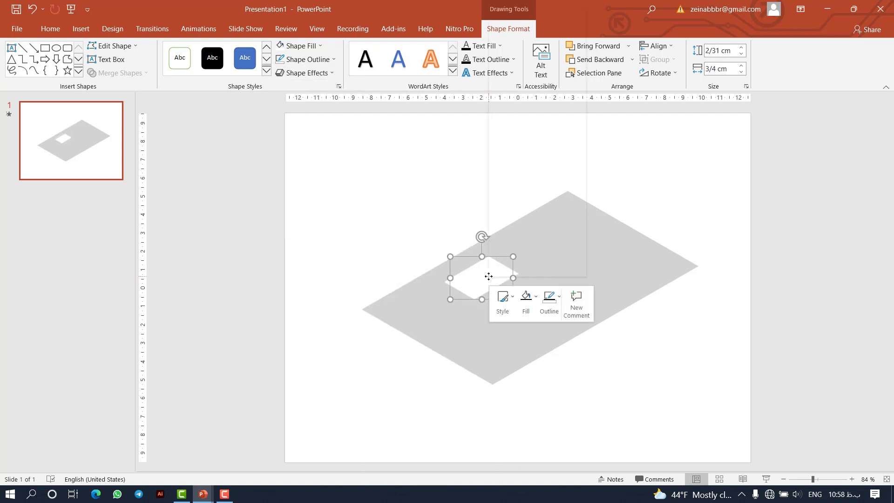
Give the white tile a 3-D depth of 30 pt in Format Shape.
click(519, 254)
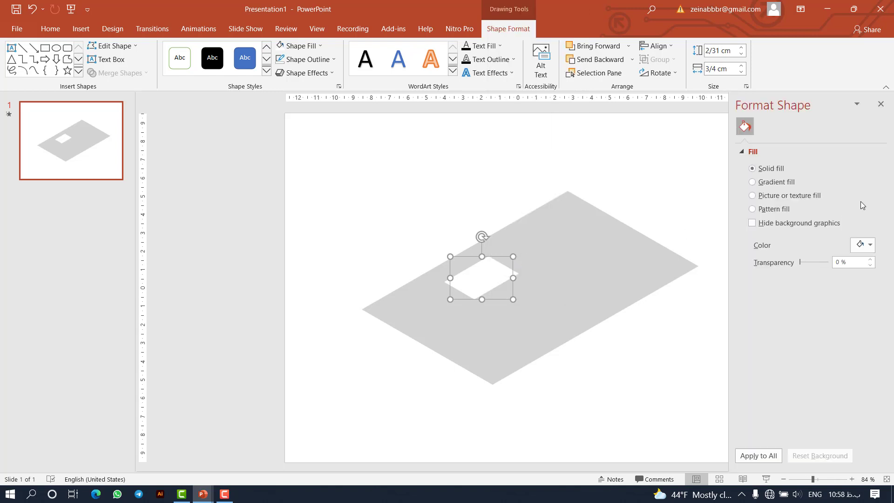
click(768, 152)
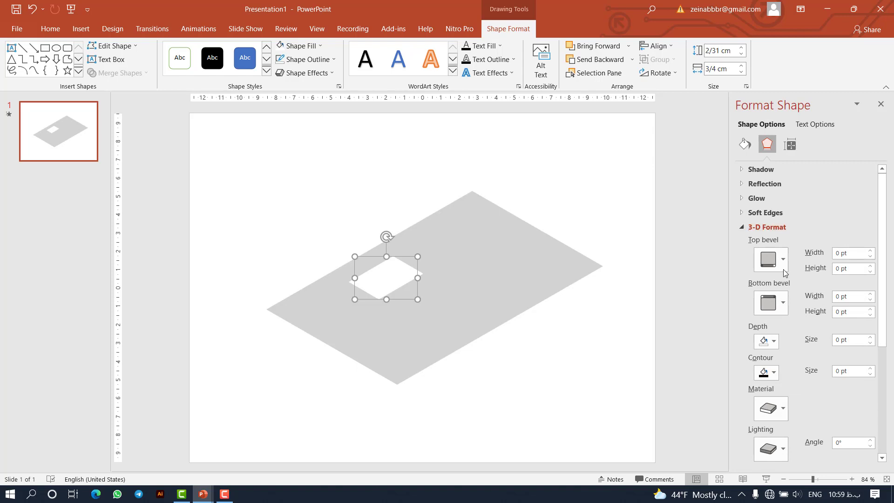
scroll(807, 346, down, 1)
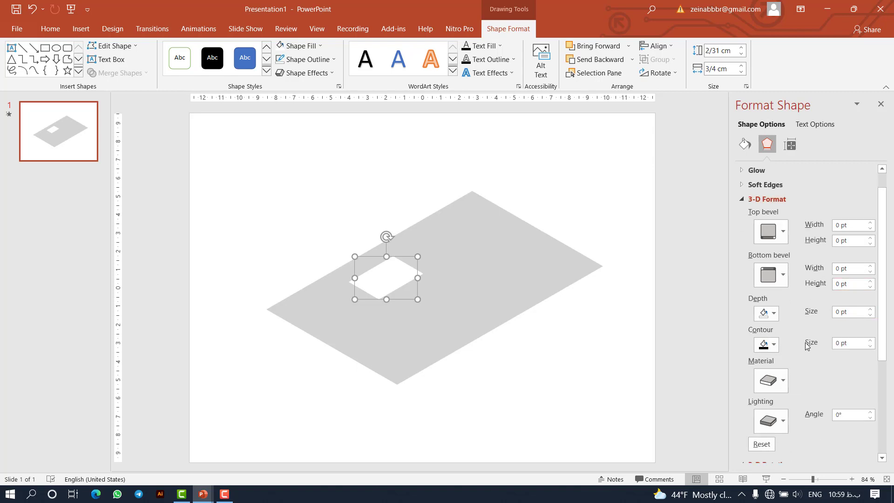
double_click(840, 312)
text(30)
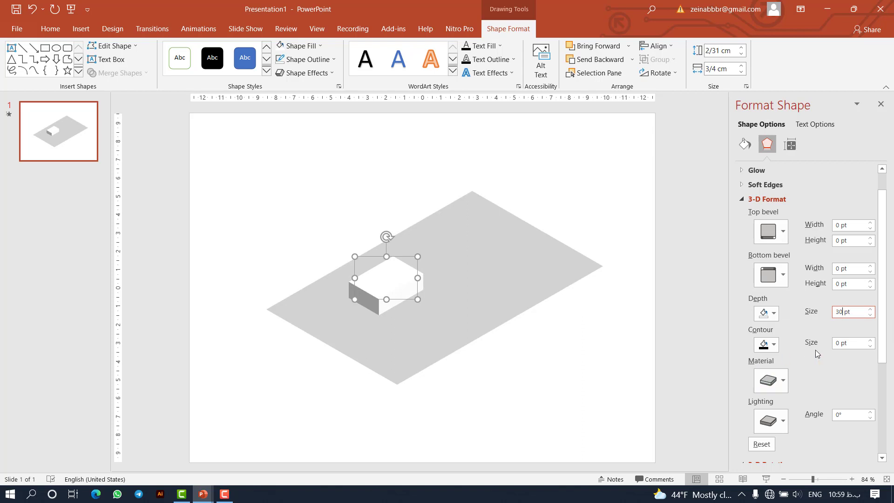
click(396, 278)
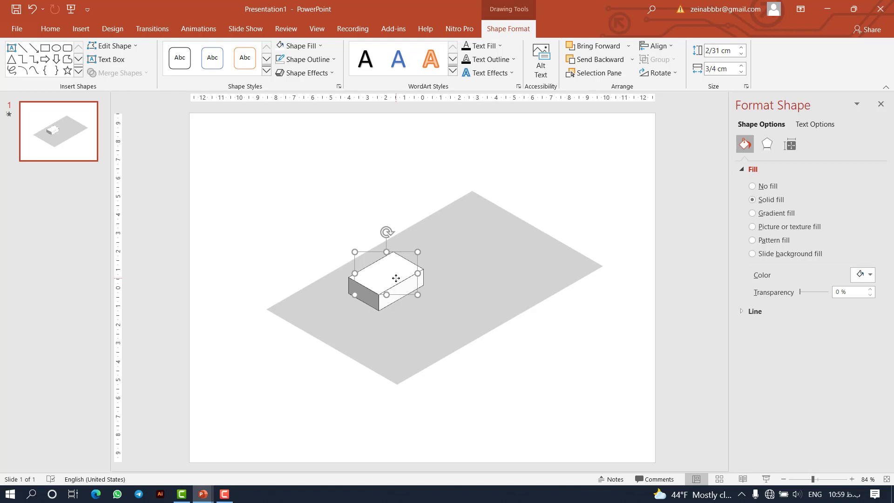
Stack a duplicate box on the first, then place a front-most copy of the stack beside it.
key(ctrl+d)
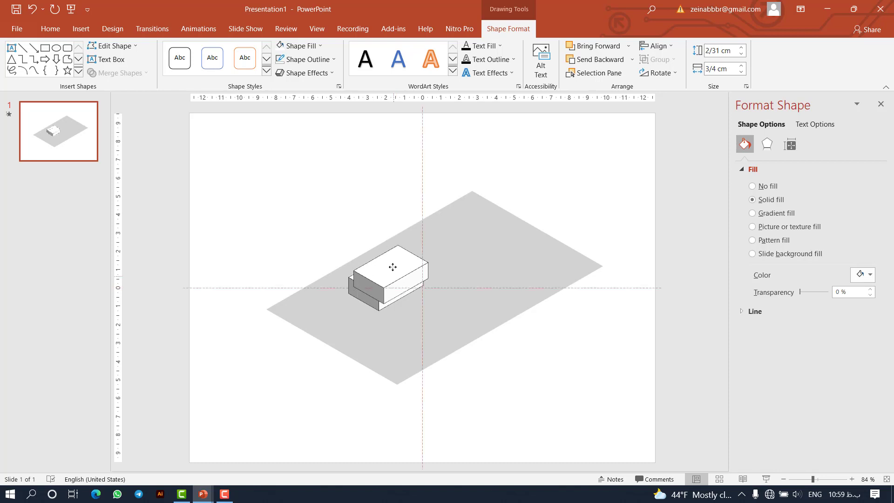
drag(396, 290, 388, 265)
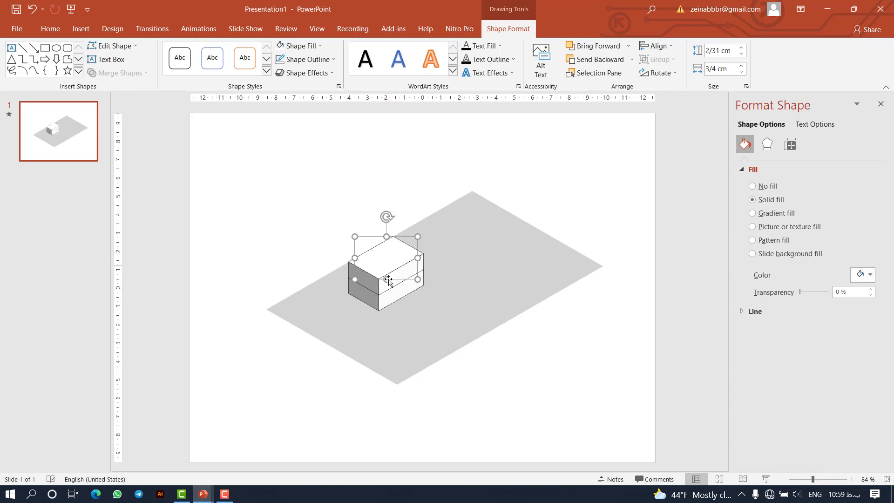
shift+click(391, 296)
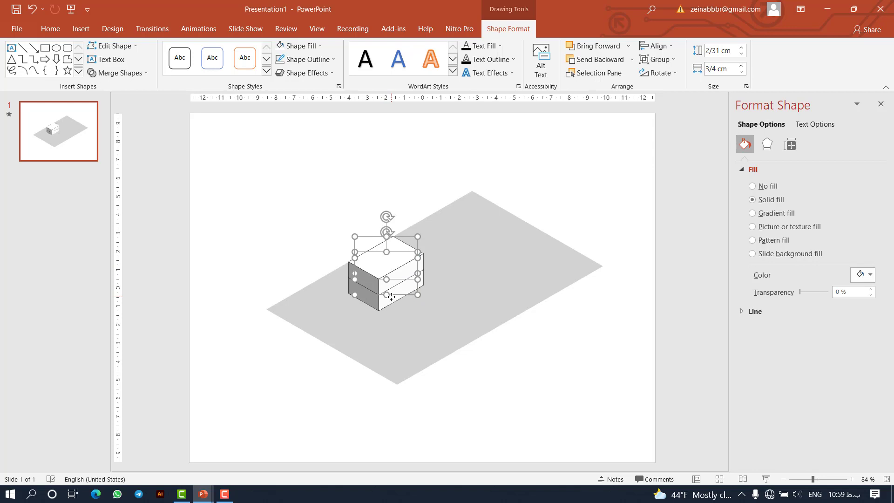
drag(391, 296, 414, 277)
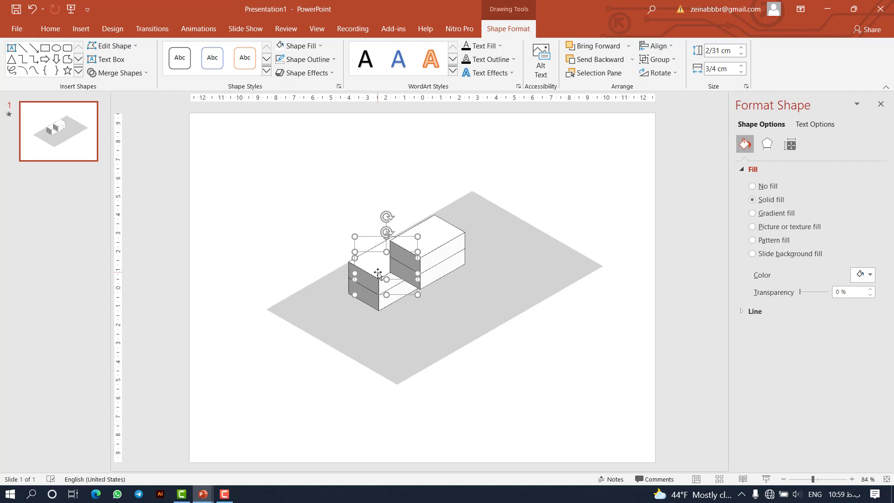
right_click(377, 274)
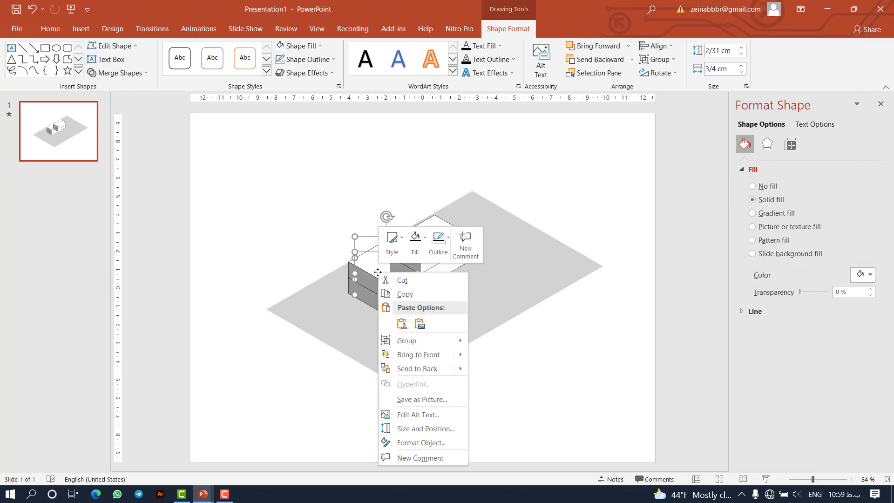
click(404, 356)
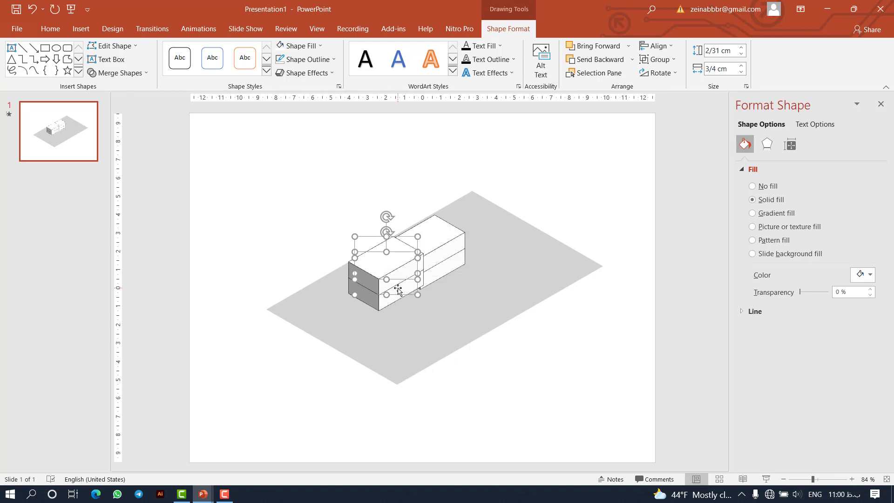
drag(398, 288, 394, 291)
Duplicate both box stacks in front of the originals, then shift the whole block slightly right.
key(ctrl+Down)
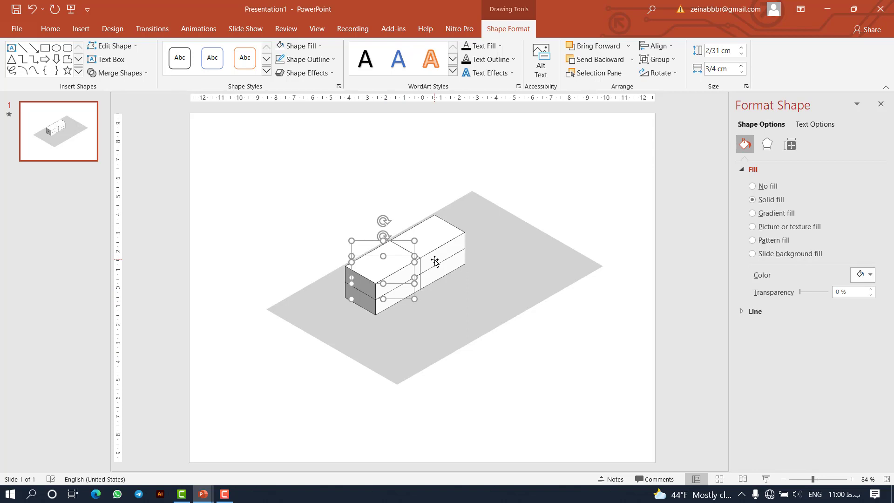
shift+click(427, 253)
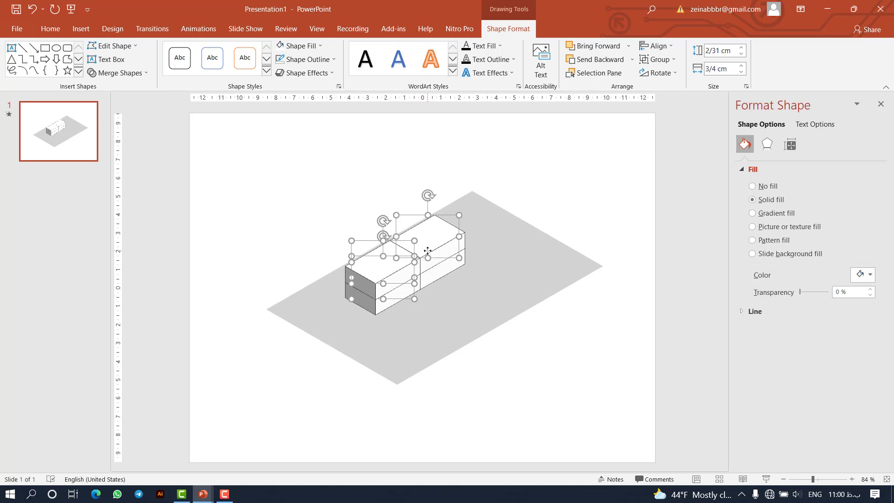
shift+click(432, 271)
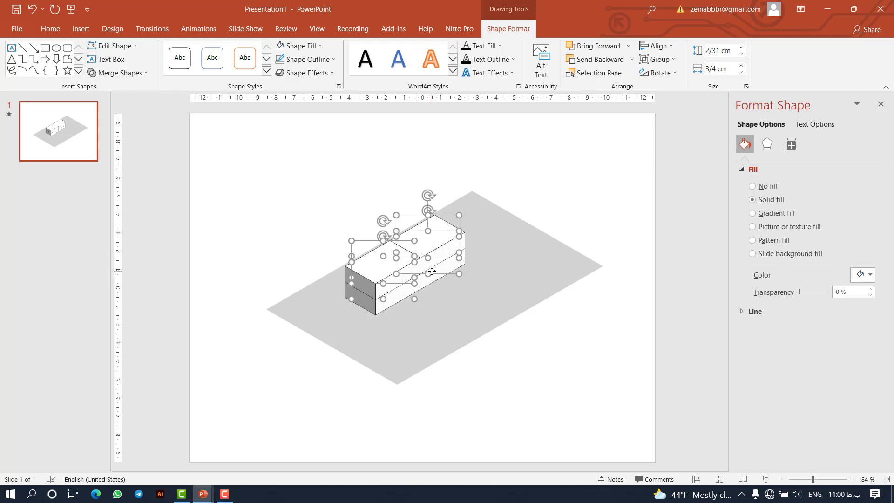
key(ctrl+d)
key(Escape)
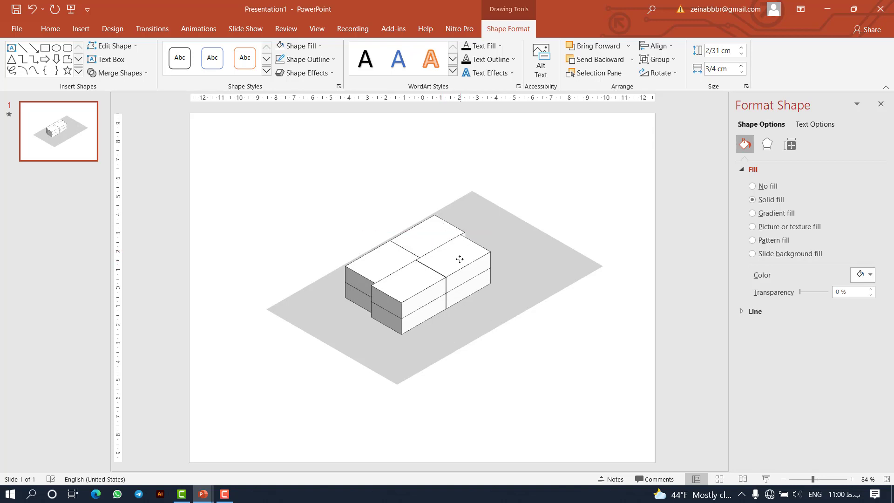
drag(461, 259, 459, 259)
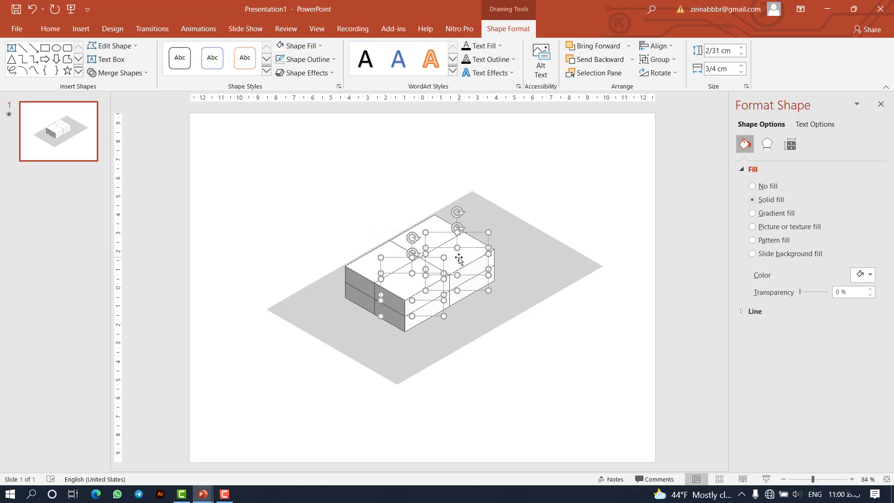
click(413, 195)
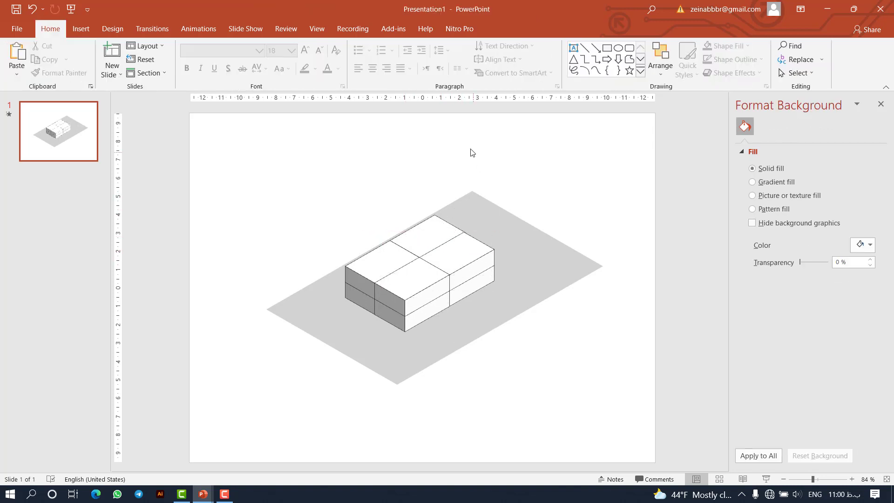
drag(492, 154, 335, 394)
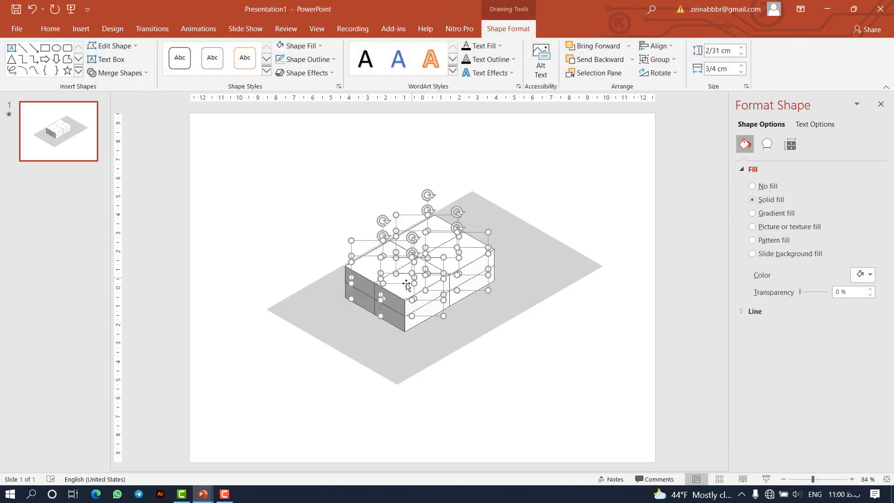
drag(402, 287, 411, 292)
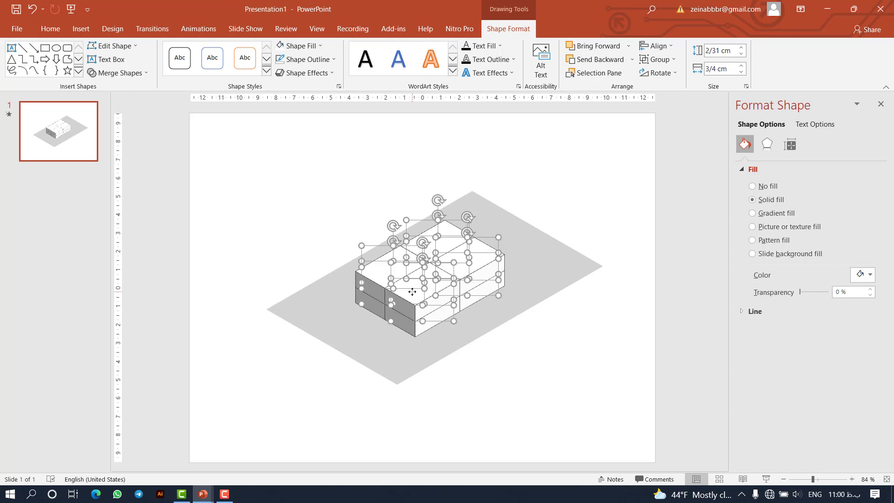
In the Animation Pane, set the box Fade animations from Rectangle 29 onward to After Previous.
click(199, 29)
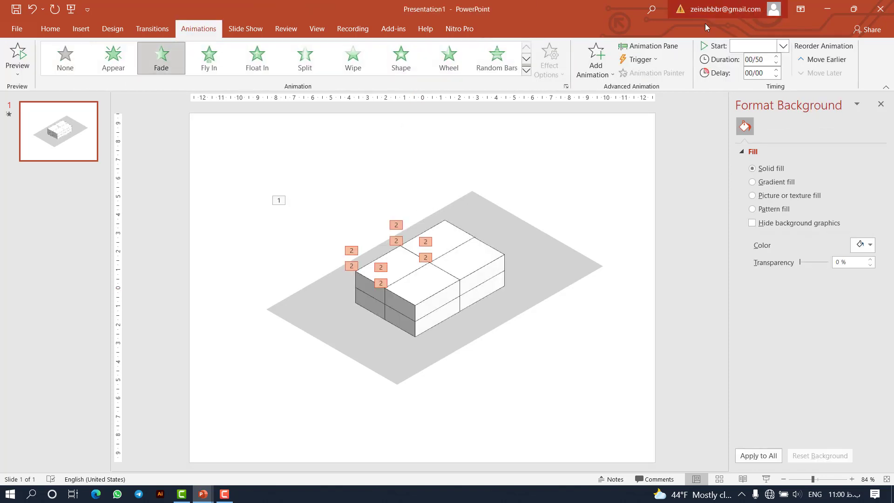
click(653, 47)
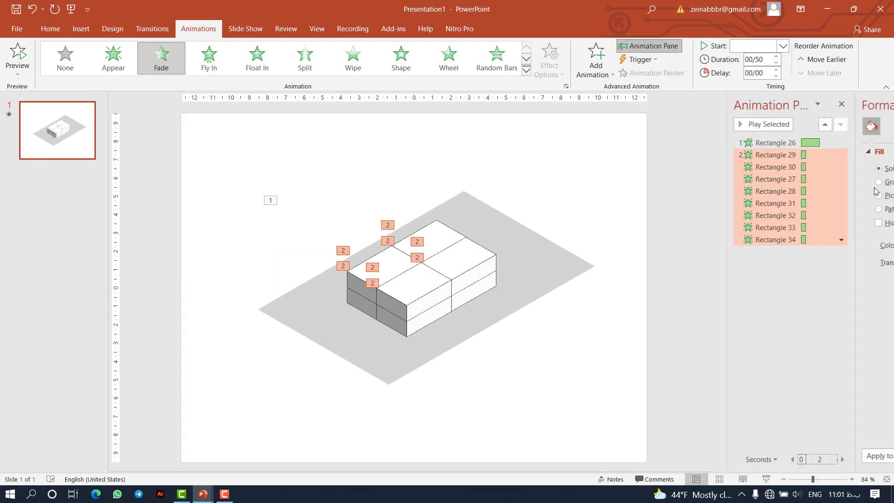
click(884, 155)
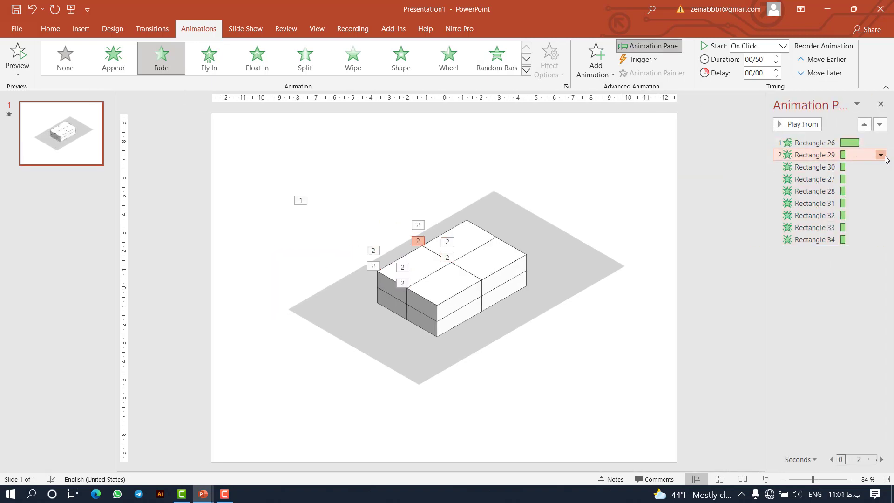
click(881, 157)
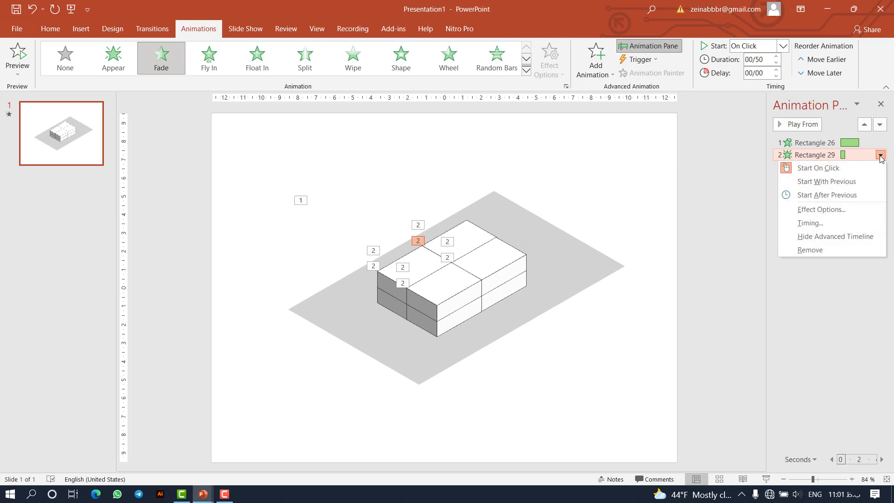
click(864, 196)
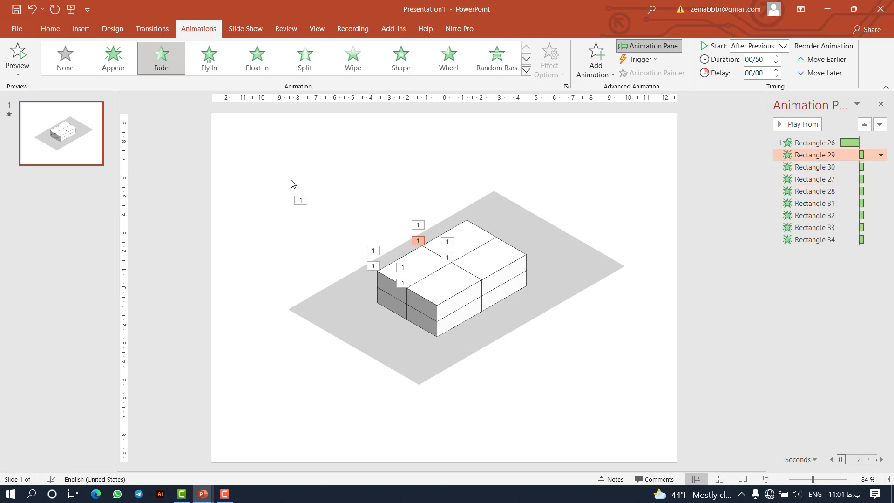
Draw a small red down arrow with no outline above the block.
click(80, 28)
click(183, 79)
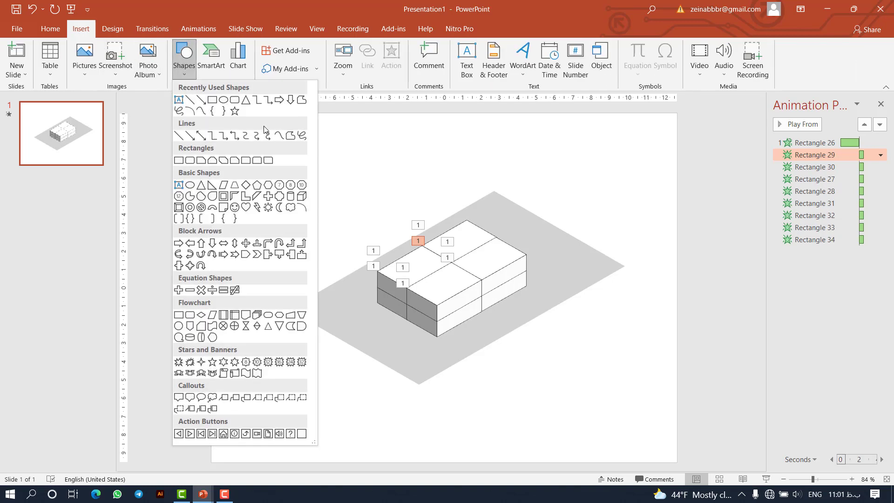
click(285, 100)
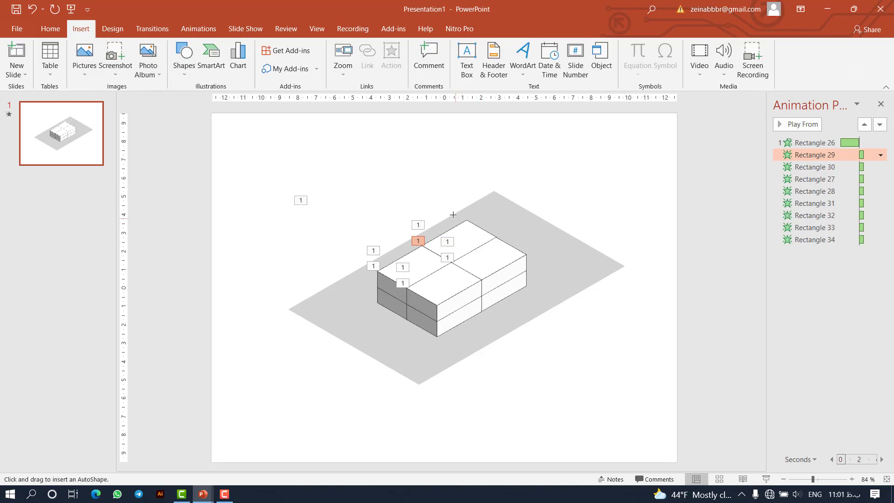
drag(453, 215, 484, 231)
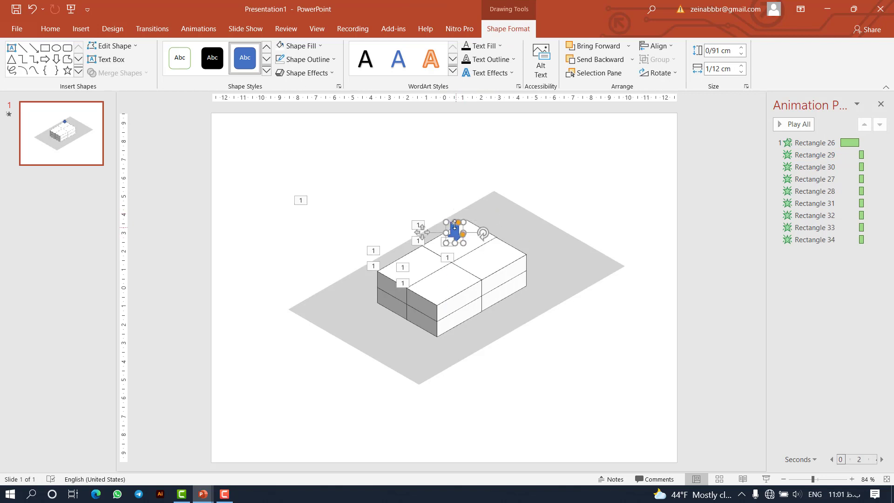
click(300, 46)
click(288, 136)
click(307, 59)
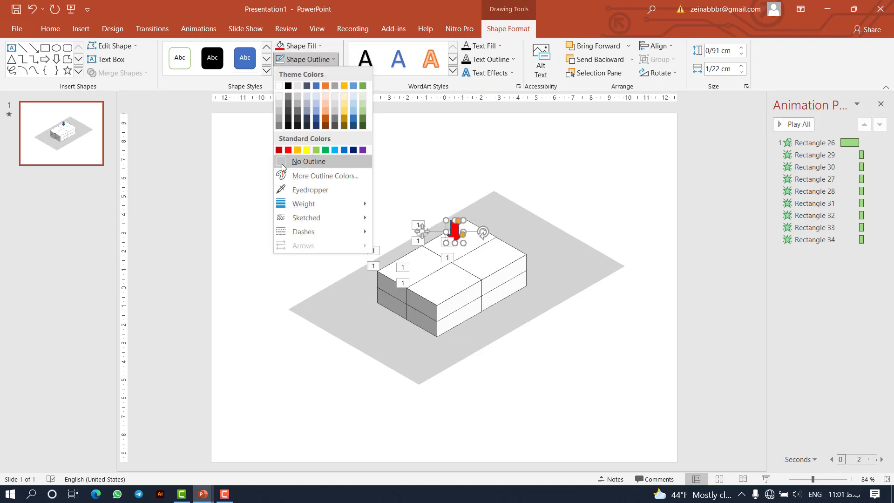
click(284, 162)
Duplicate the arrow, position one on the block's top face and one above, then select both.
key(ctrl+d)
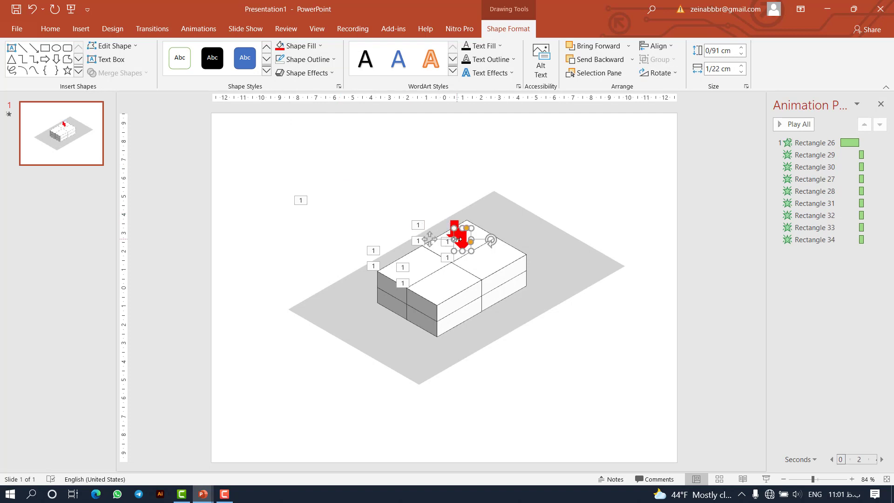
drag(456, 239, 425, 288)
drag(444, 272, 446, 272)
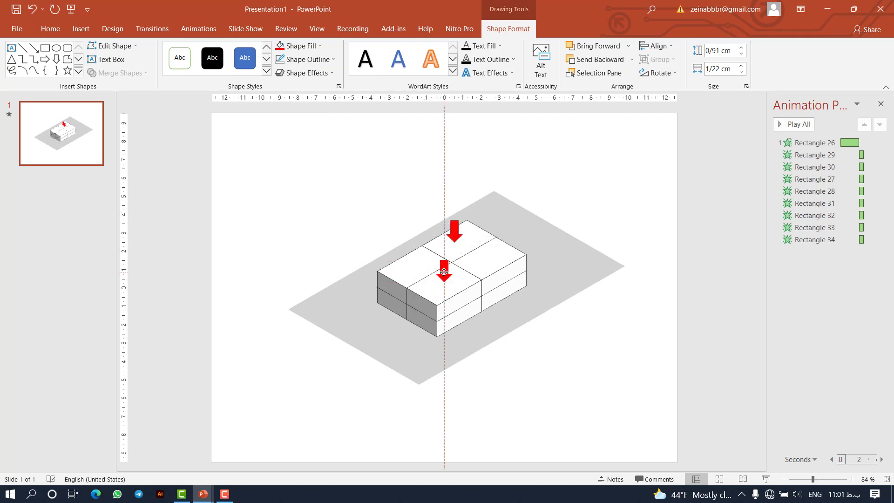
drag(454, 228, 457, 221)
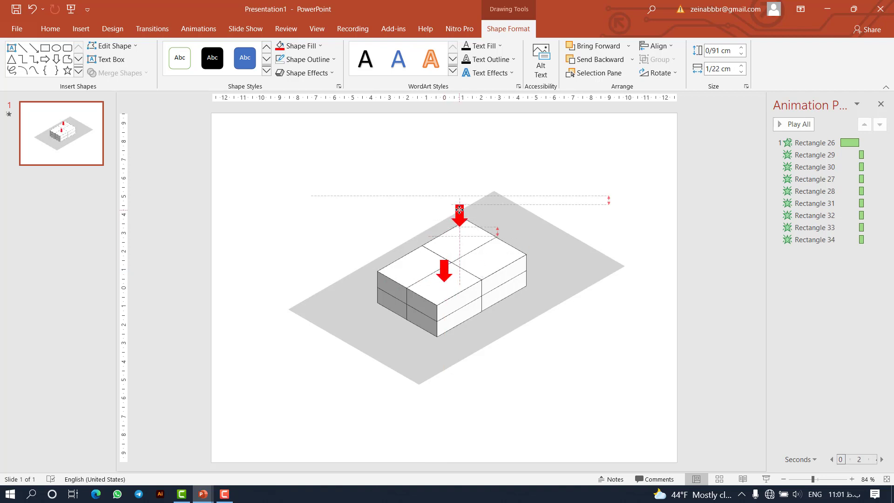
drag(458, 222, 459, 217)
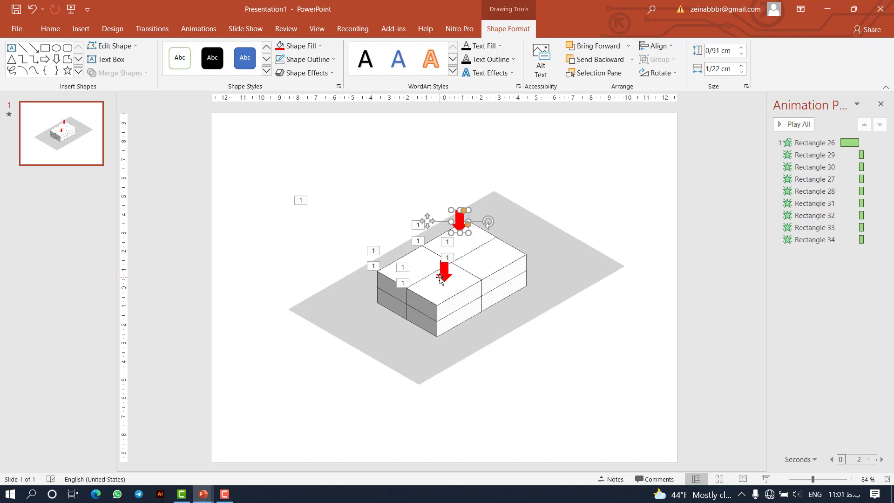
drag(437, 269, 436, 269)
shift+click(458, 217)
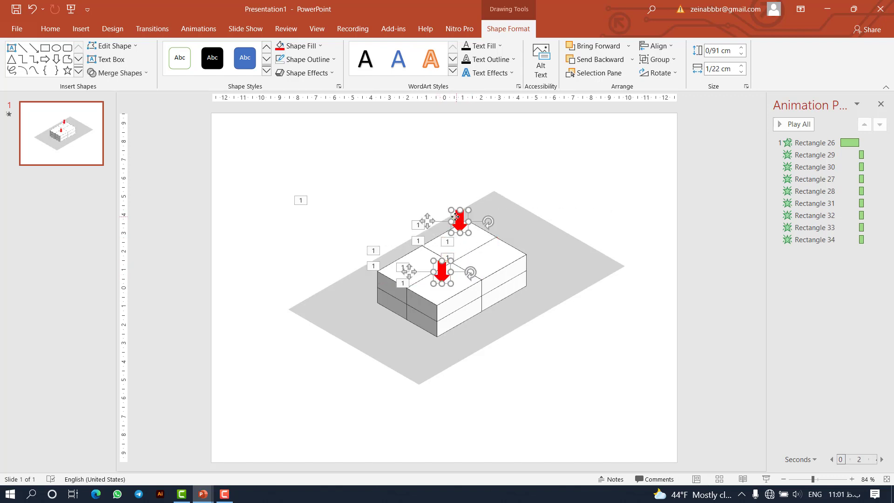
Apply a Wipe entrance from the top to both red arrows.
click(213, 29)
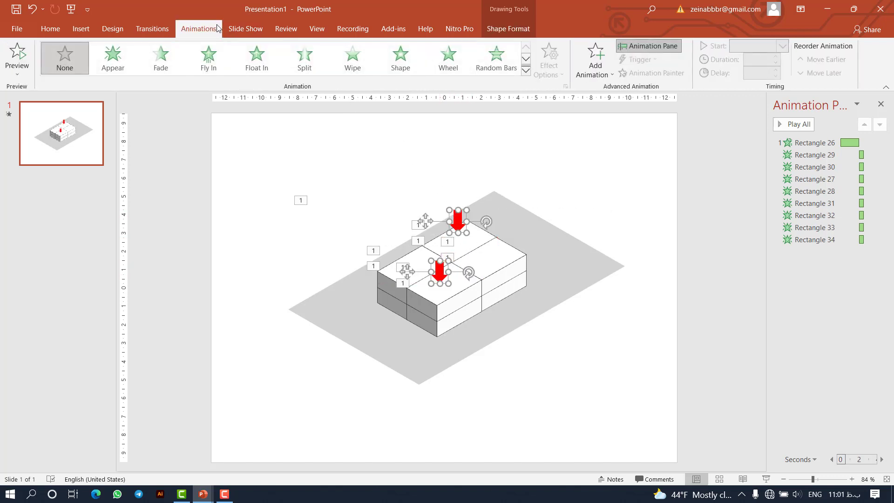
click(354, 58)
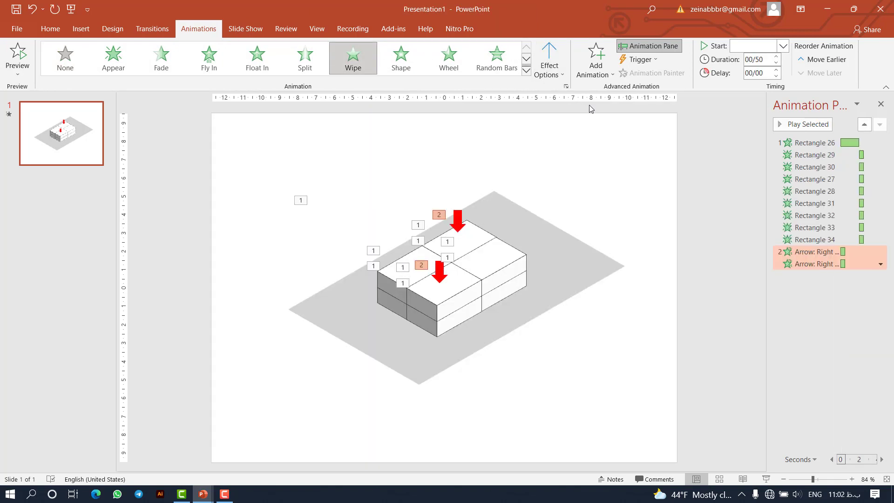
click(550, 69)
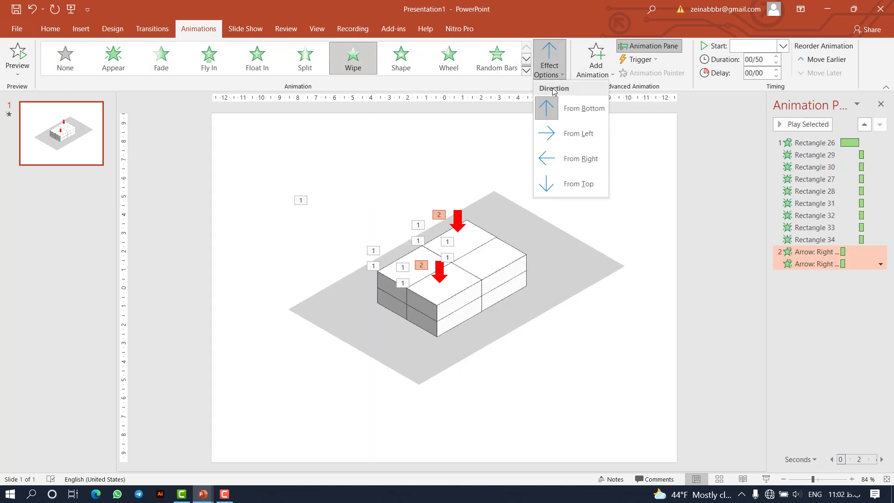
click(560, 183)
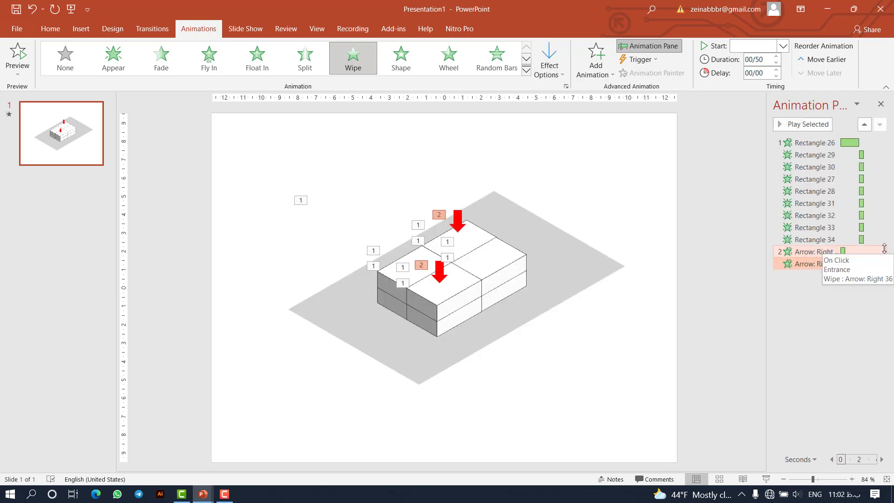
Set the arrow animations to start After Previous.
click(878, 252)
click(879, 252)
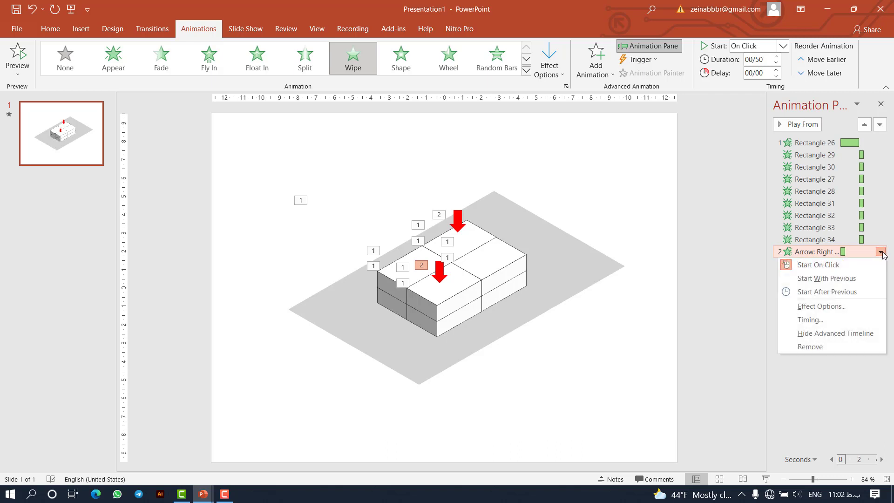
click(860, 293)
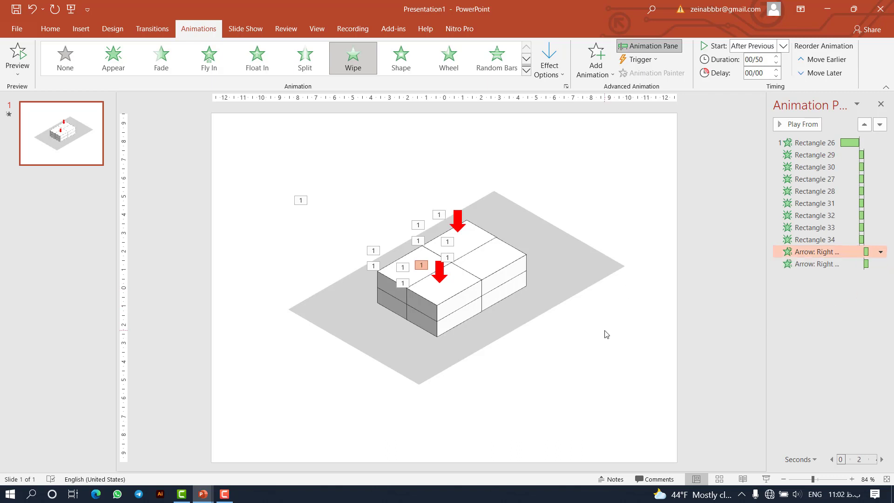
click(605, 184)
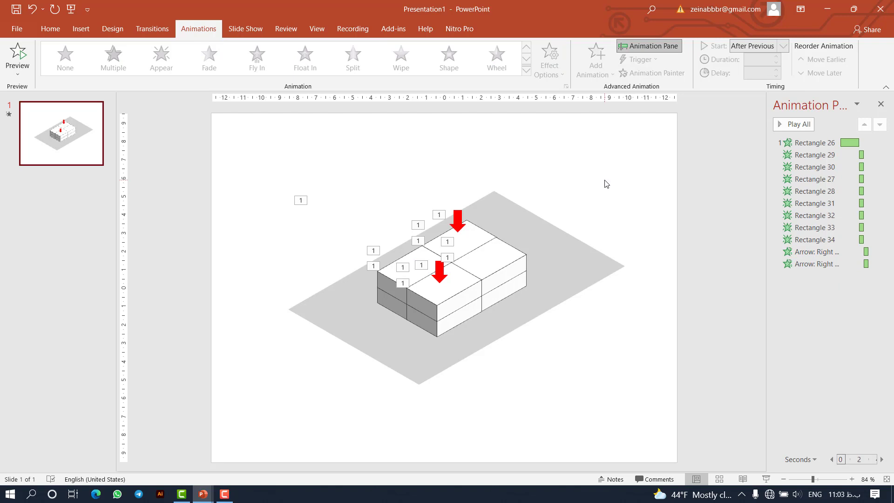
Select all shapes, add a new slide after slide 1, and delete its empty placeholders.
drag(657, 141, 234, 455)
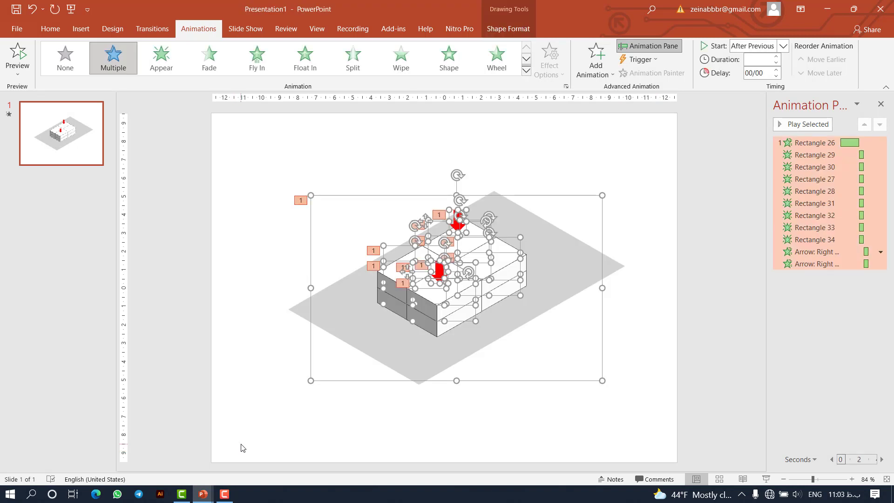
click(48, 180)
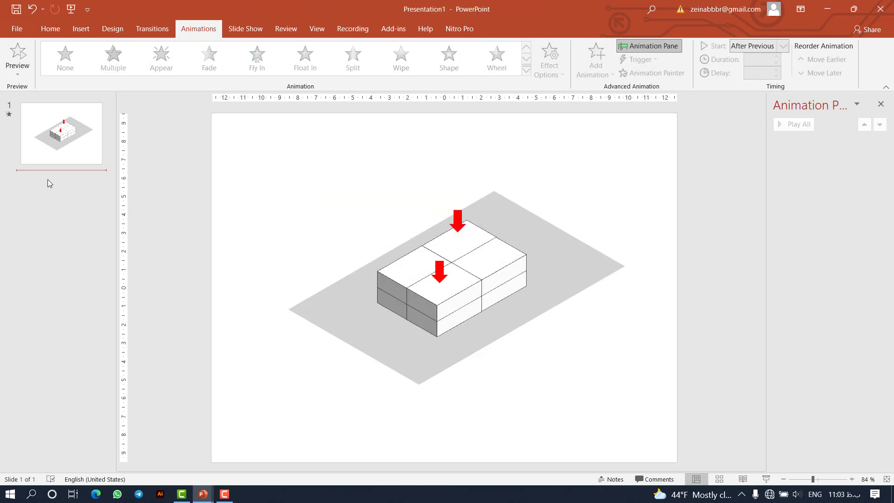
right_click(48, 180)
click(75, 220)
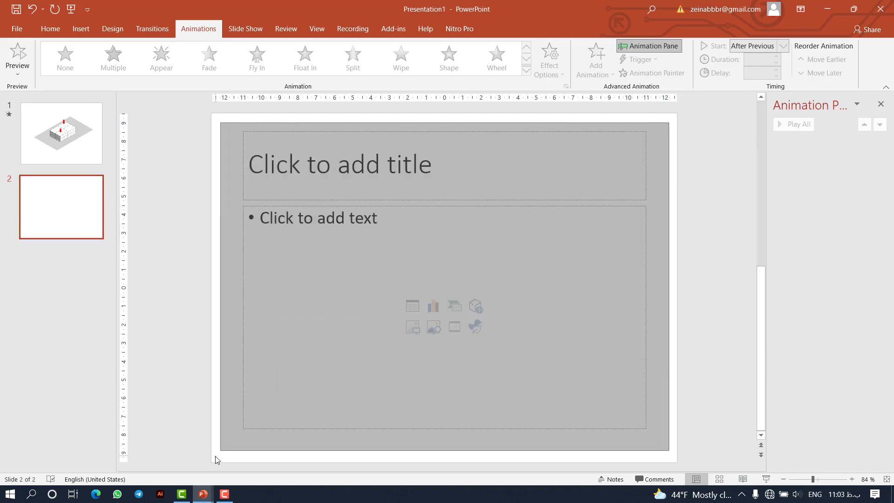
drag(671, 126, 215, 458)
key(Delete)
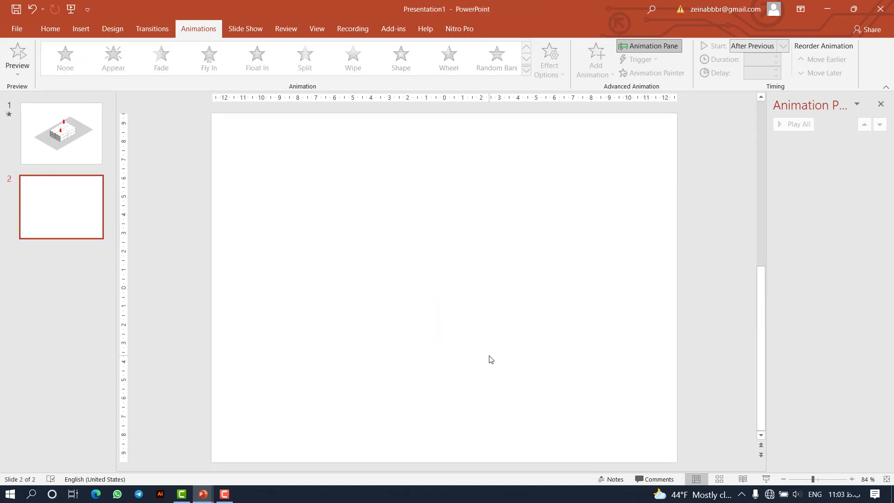
Paste the block diagram onto slide 2 and delete all its copied animations.
key(ctrl+v)
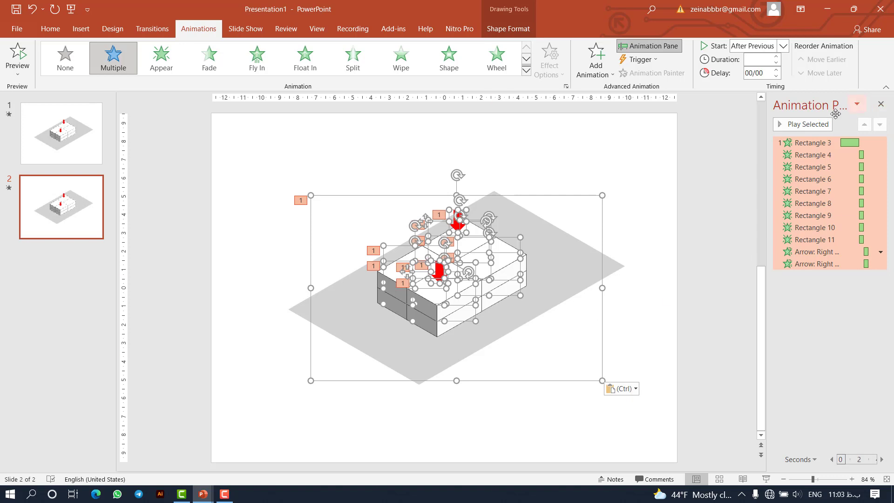
click(815, 143)
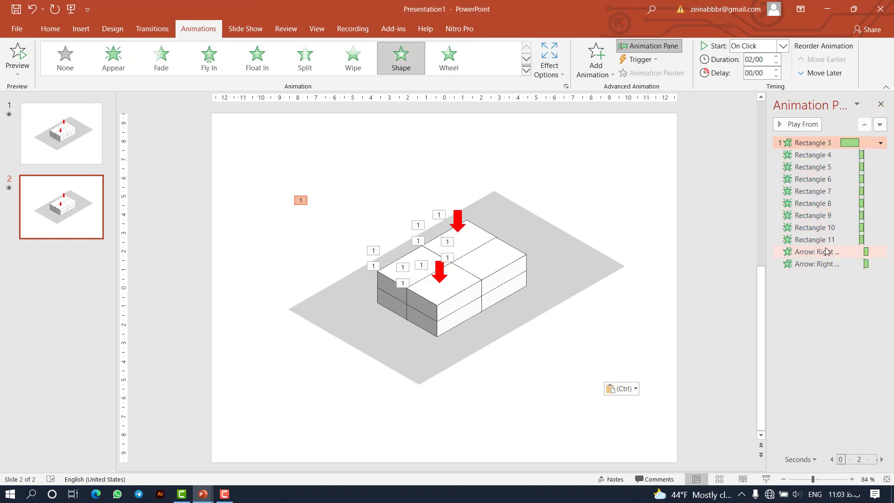
shift+click(814, 264)
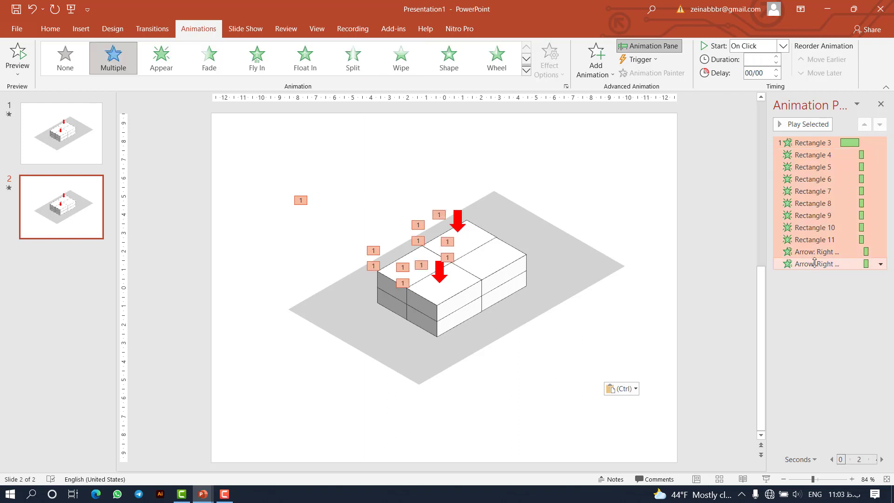
key(Delete)
Delete the lower and upper red arrows on slide 2.
click(441, 272)
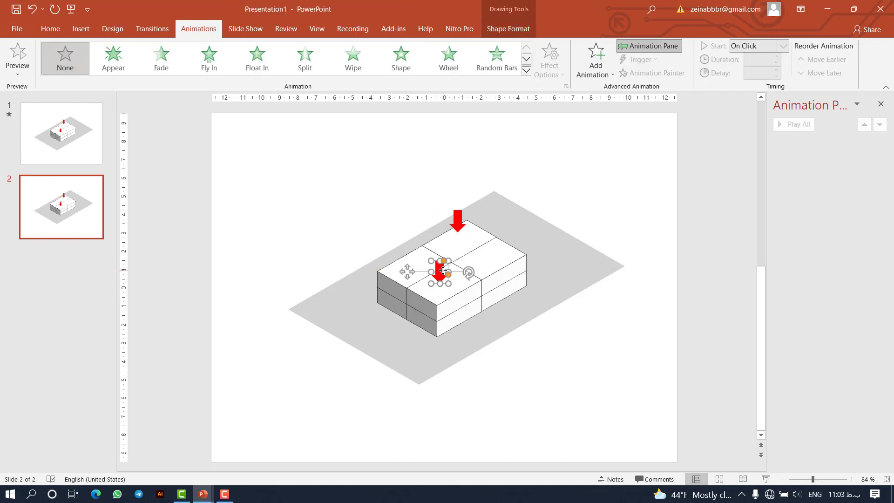
key(Delete)
click(459, 224)
key(Delete)
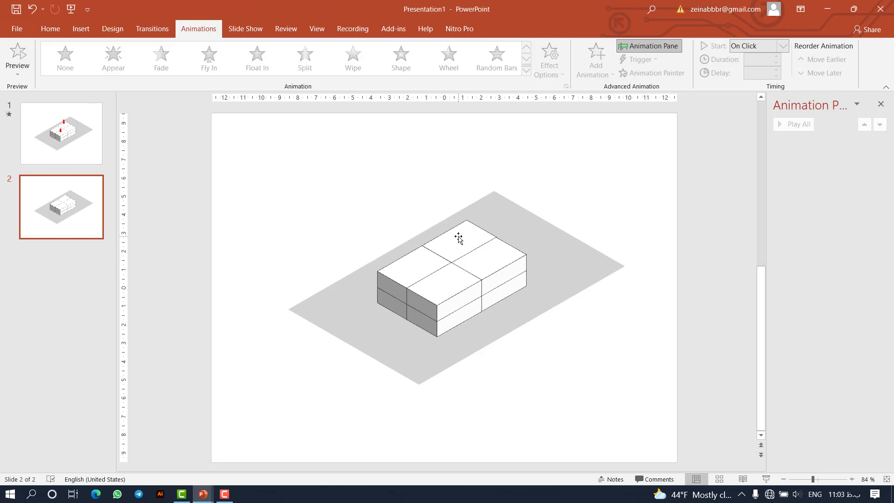
Remove the front block from the stack's top layer, leaving a stepped block.
drag(459, 242, 442, 296)
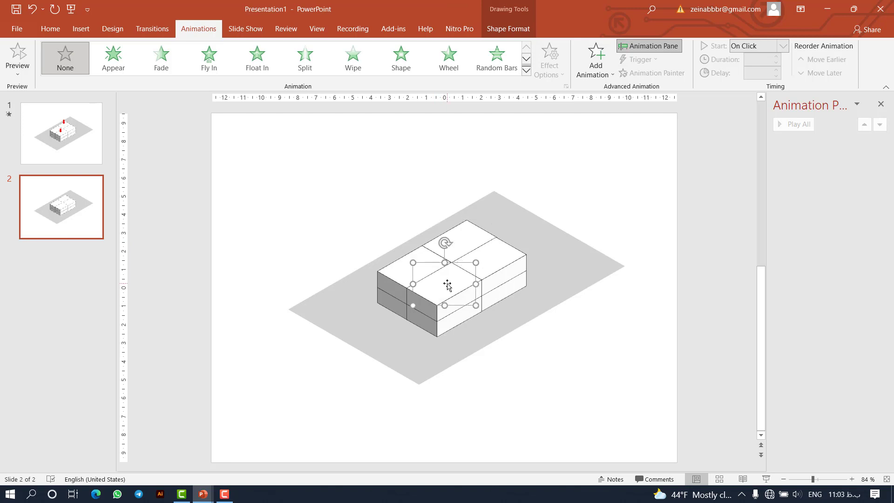
key(Escape)
click(459, 239)
key(Escape)
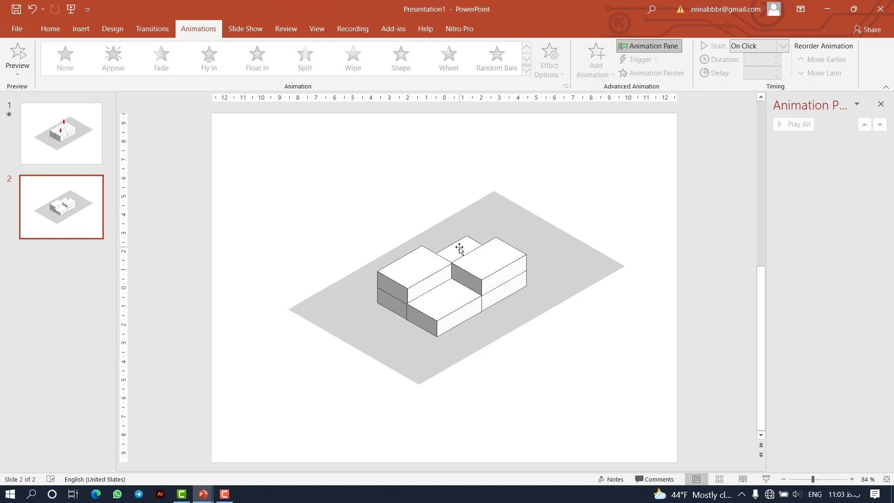
click(437, 313)
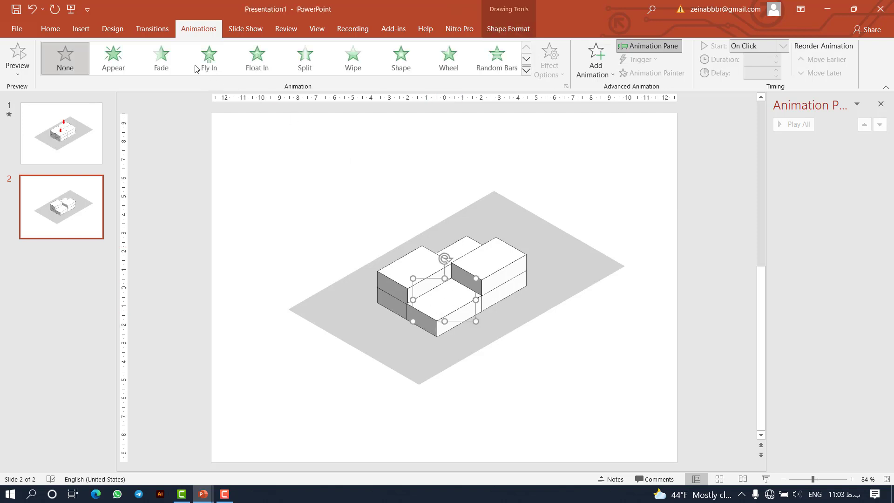
Fill the front box with light green and make its 3-D depth colour white.
click(50, 29)
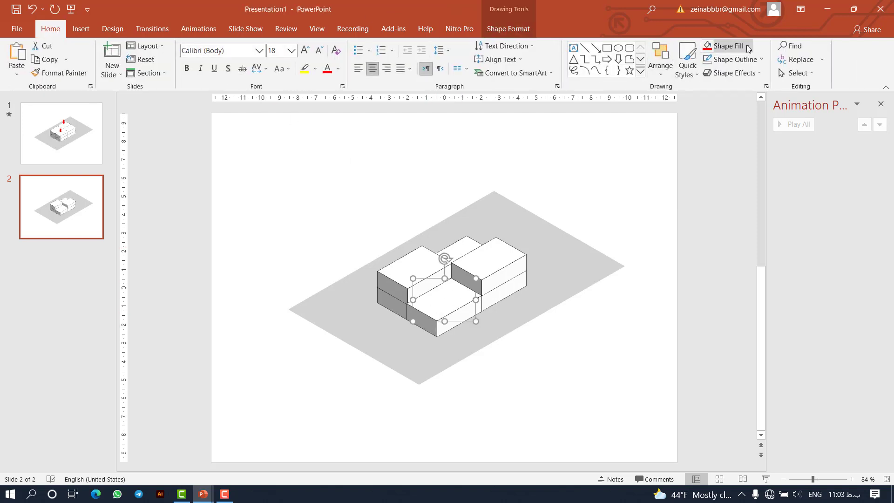
click(727, 45)
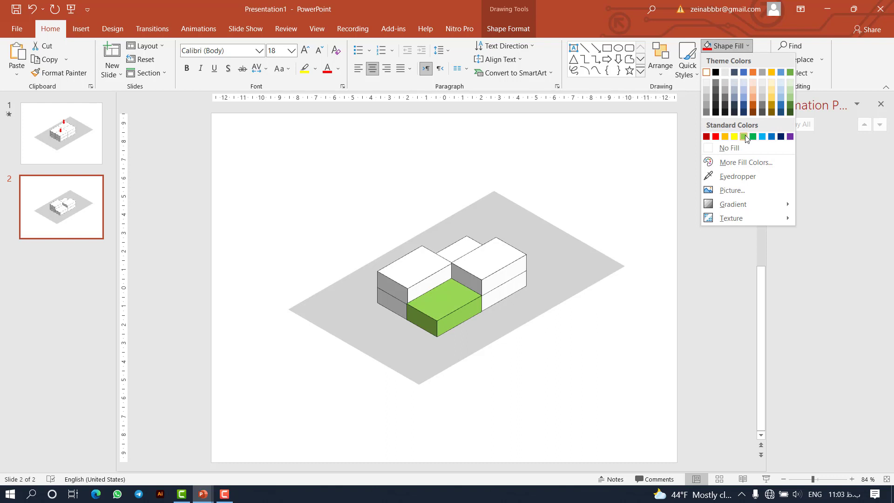
click(744, 135)
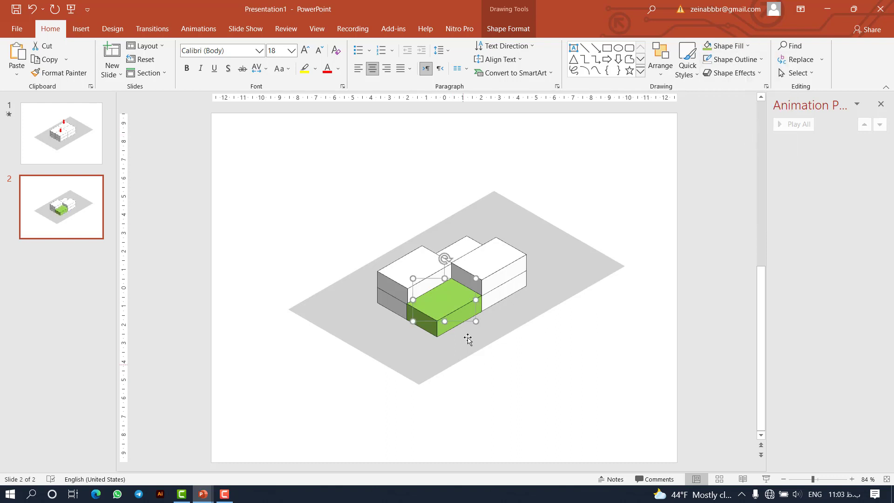
click(459, 304)
right_click(459, 304)
click(529, 280)
click(767, 144)
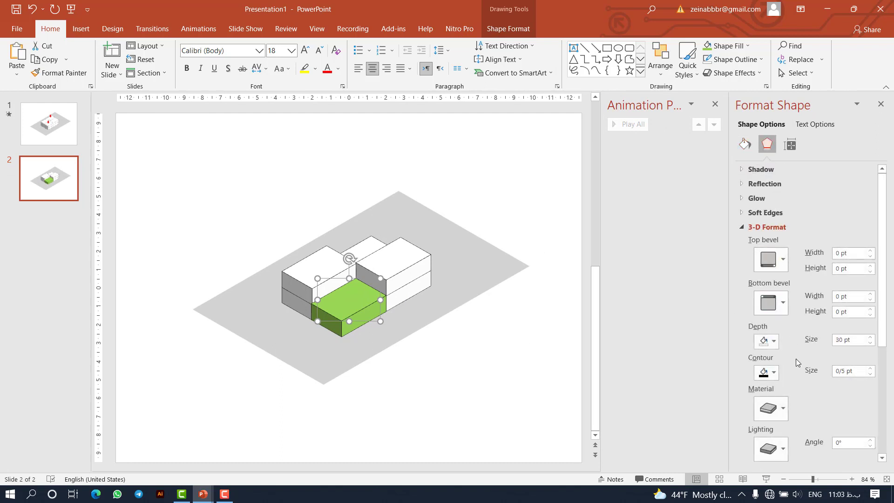
click(774, 344)
click(762, 372)
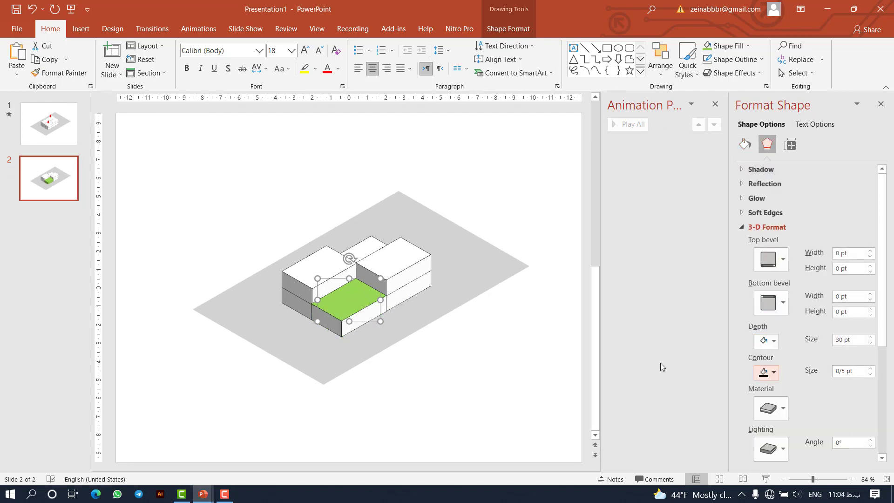
Give the upper middle box a green top with white depth, then close both side panes.
click(373, 243)
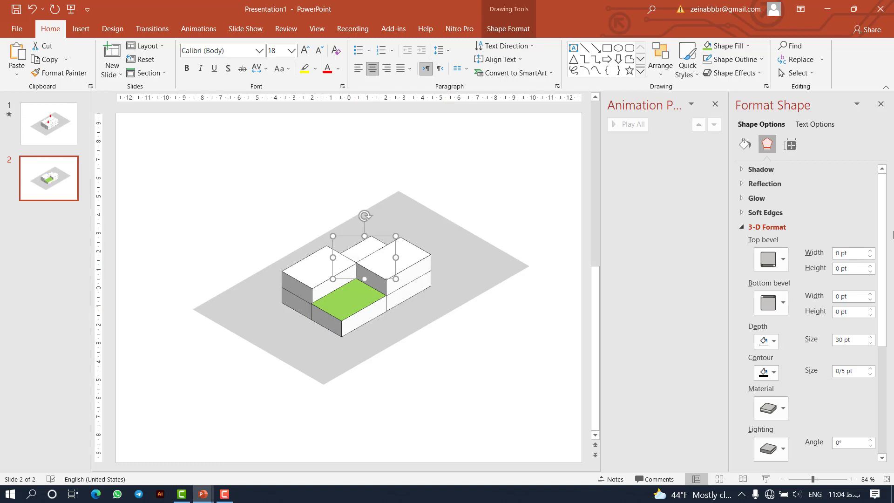
click(706, 48)
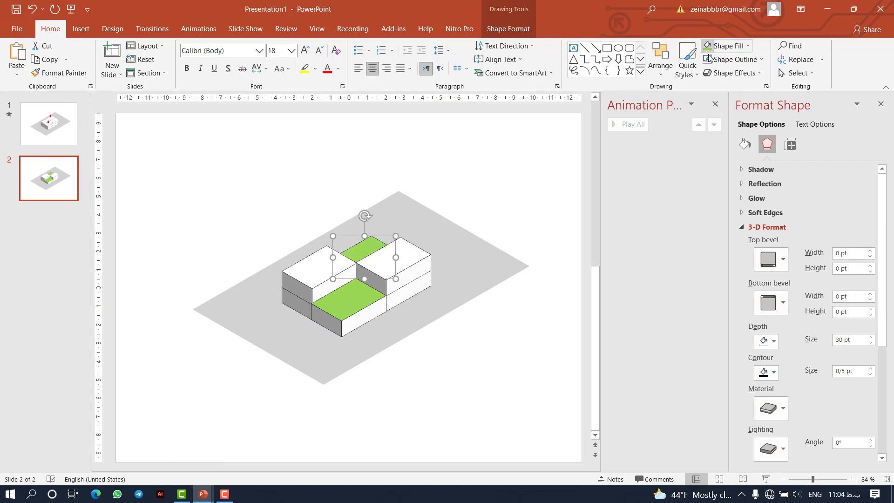
click(766, 341)
click(761, 372)
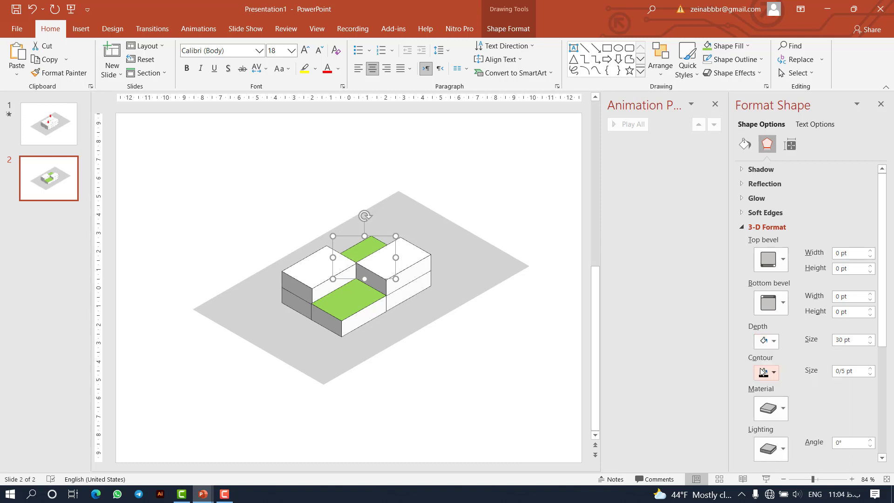
click(880, 103)
click(880, 104)
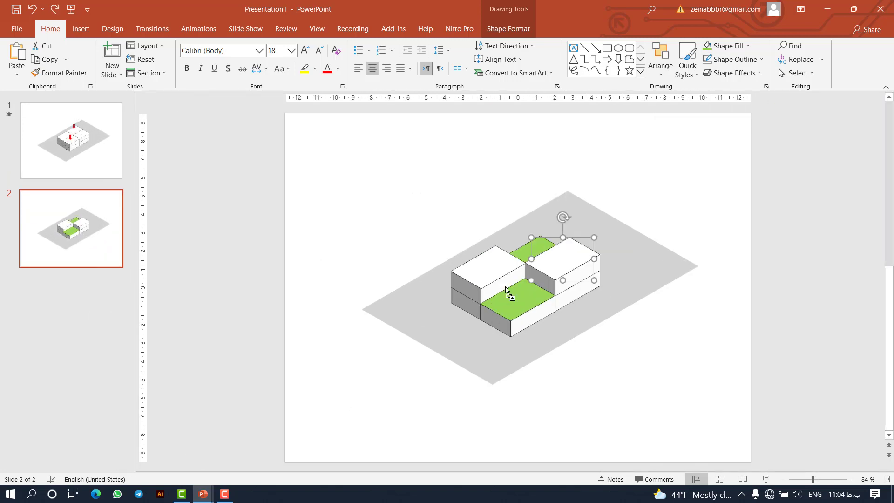
Paste the tree icon, shrink it, and crop off its credit caption and empty right side to 12.32 × 10.44 cm.
key(ctrl+v)
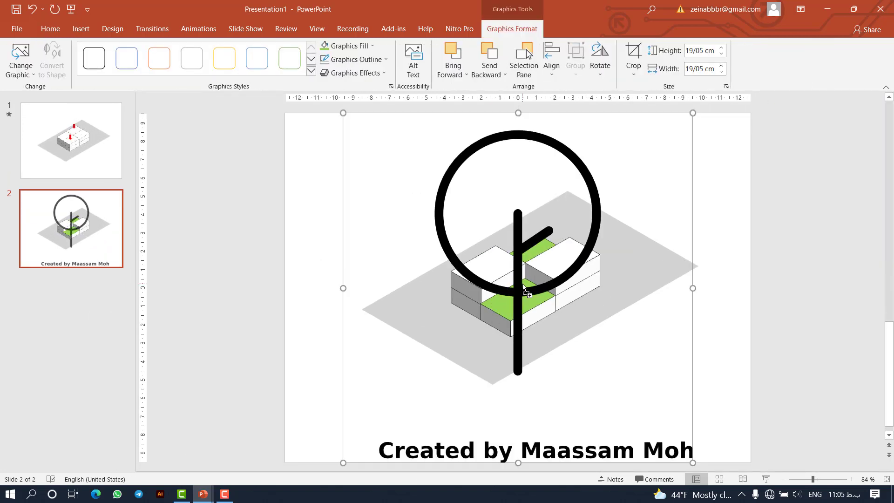
drag(694, 112, 624, 183)
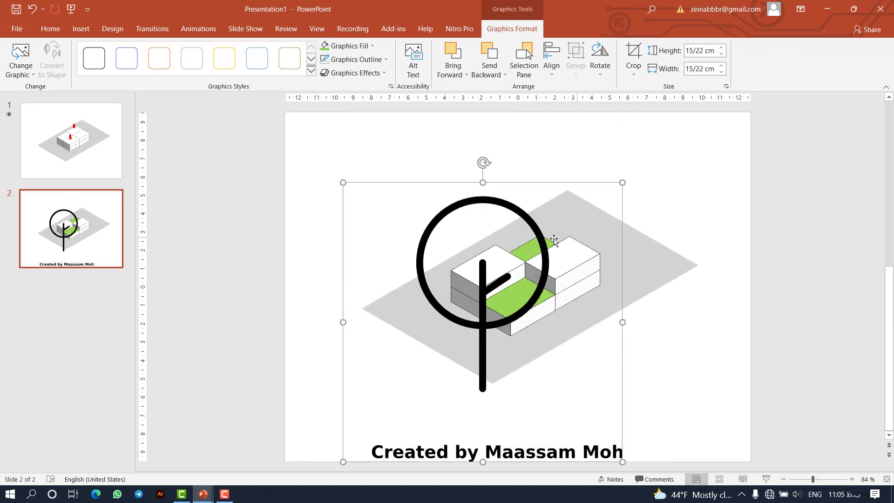
click(633, 73)
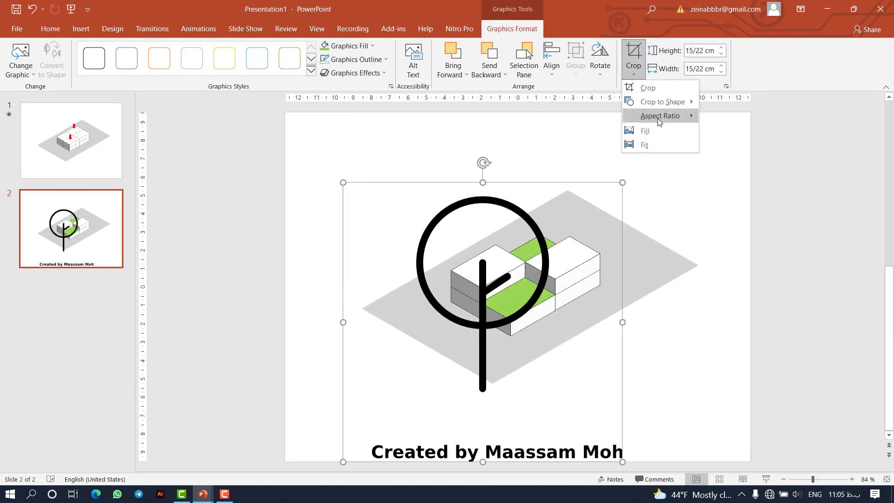
click(646, 88)
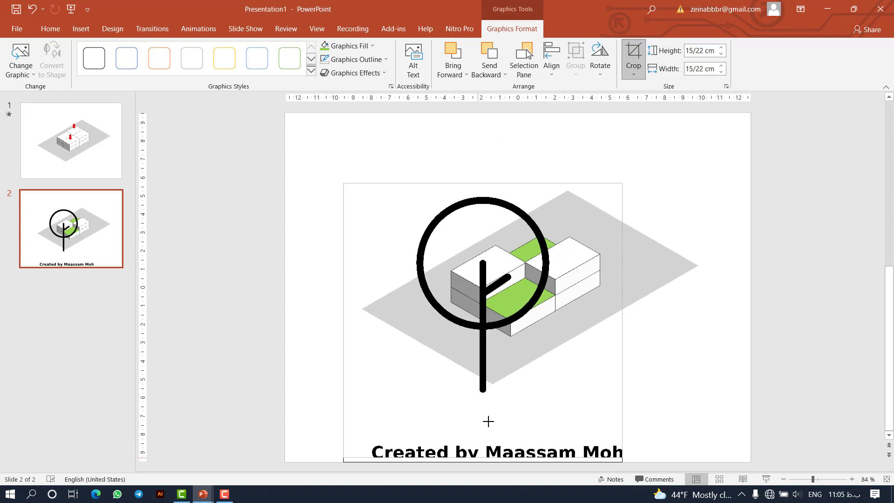
drag(476, 456, 483, 409)
drag(620, 296, 576, 293)
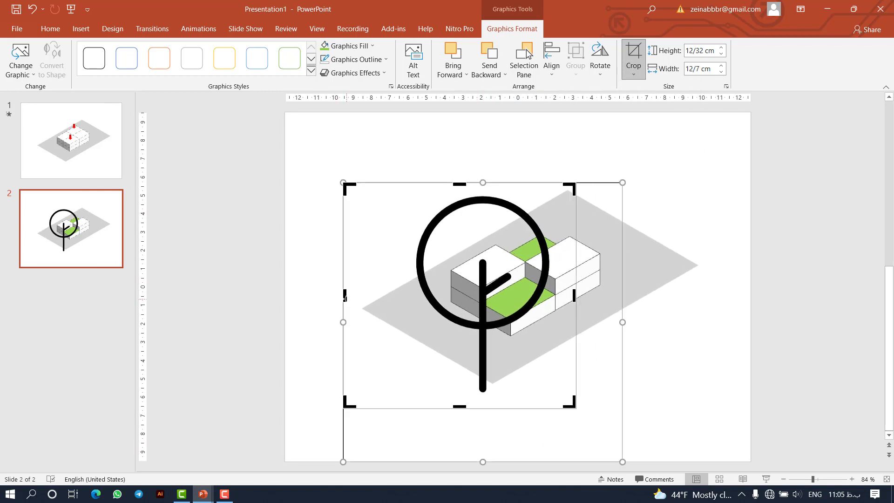
click(633, 58)
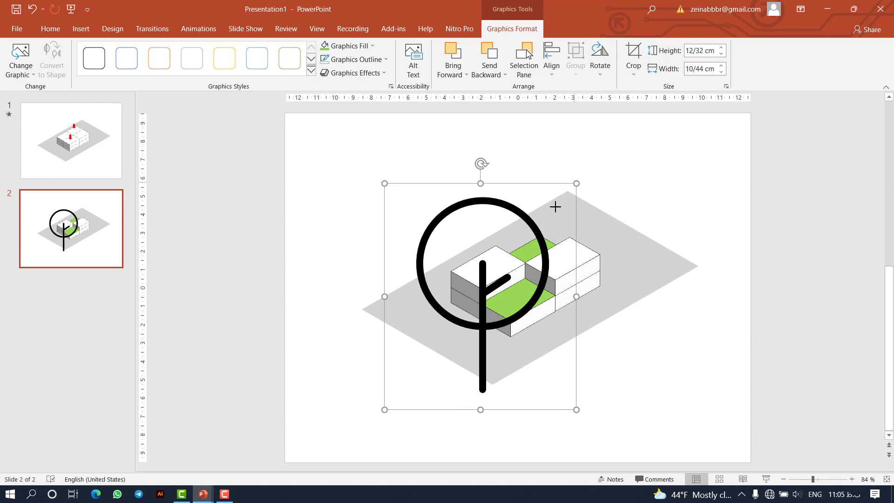
Shrink the tree to about 0.7 × 0.6 cm, place copies on the green roofs, and select the whole diagram.
mouse_move(385, 409)
mouse_down()
mouse_move(405, 401)
mouse_move(396, 397)
mouse_move(539, 242)
mouse_move(520, 282)
mouse_move(525, 277)
mouse_move(527, 294)
mouse_move(504, 295)
mouse_up()
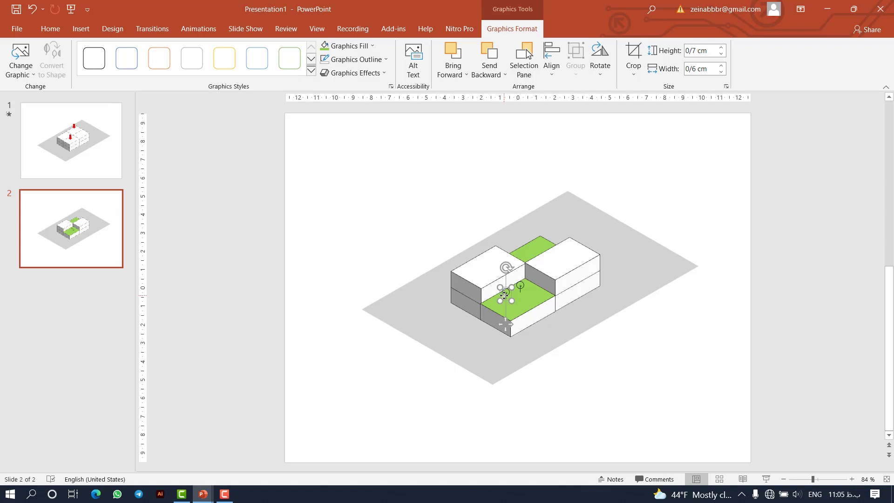
mouse_move(504, 295)
mouse_down()
mouse_move(539, 292)
mouse_move(532, 210)
mouse_move(539, 242)
mouse_up()
click(746, 139)
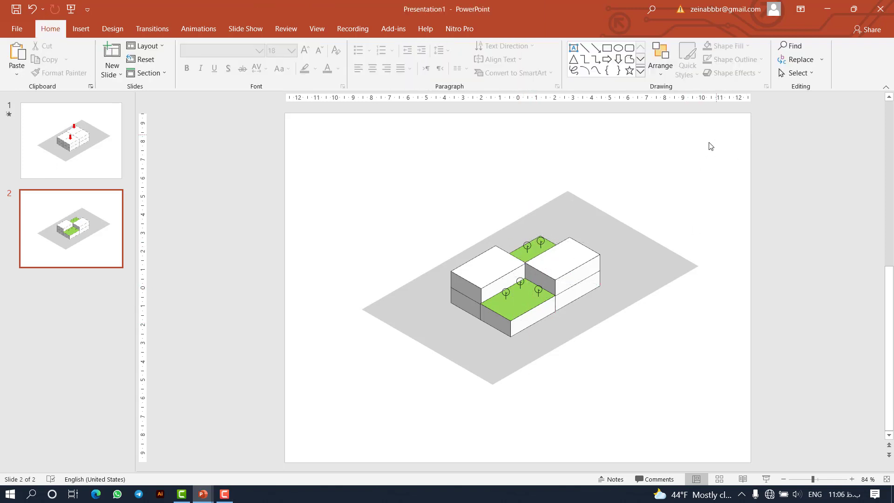
drag(715, 134, 324, 450)
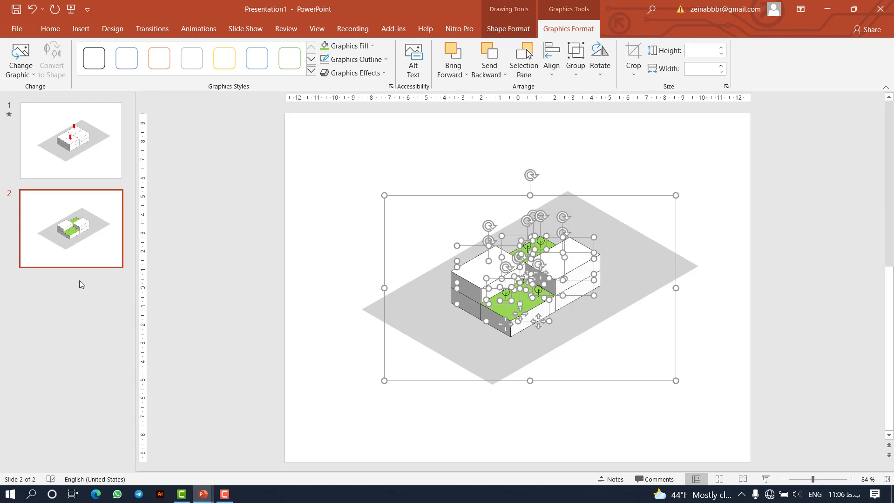
Insert slide 3 after slide 2, delete its placeholders, and paste the block diagram with trees.
click(69, 292)
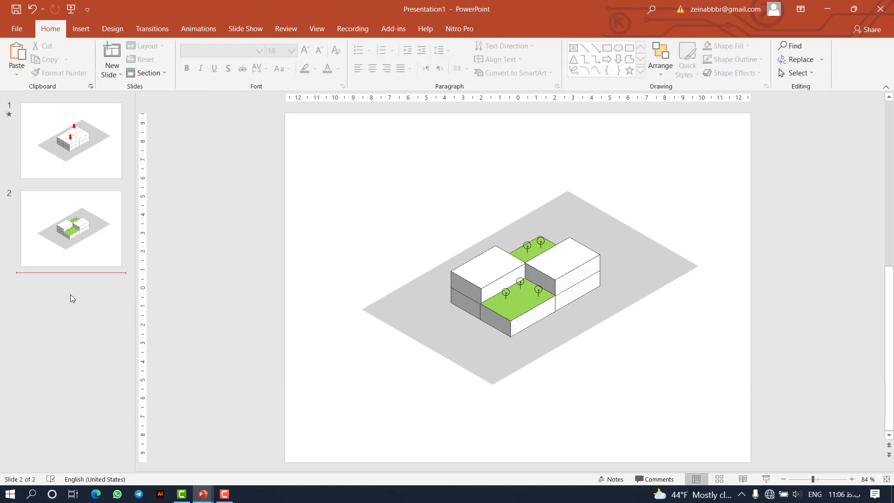
key(Return)
drag(730, 122, 270, 465)
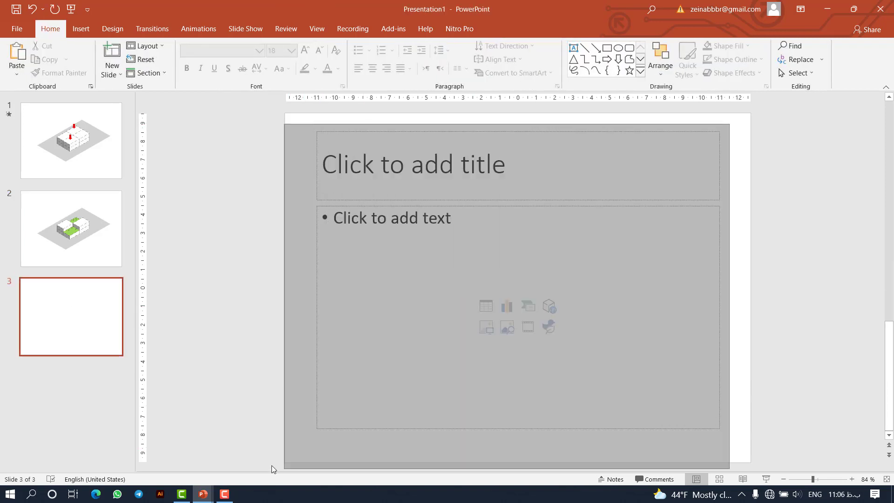
key(Delete)
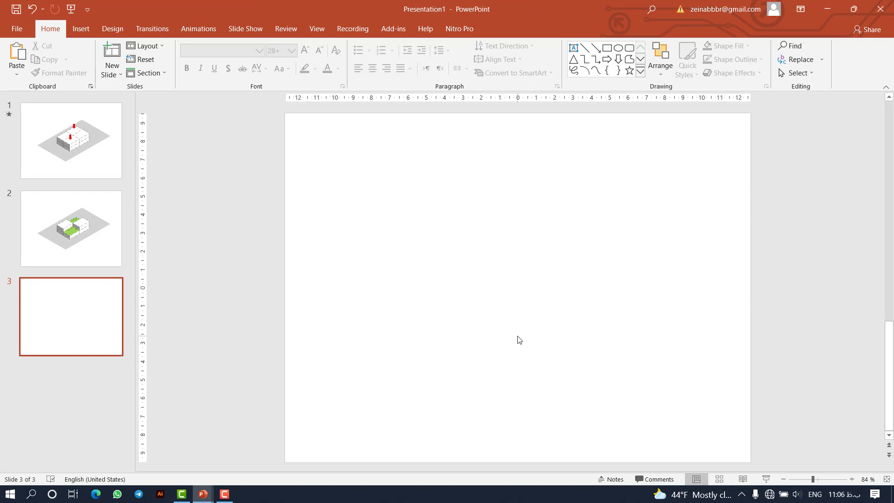
key(ctrl+v)
click(688, 330)
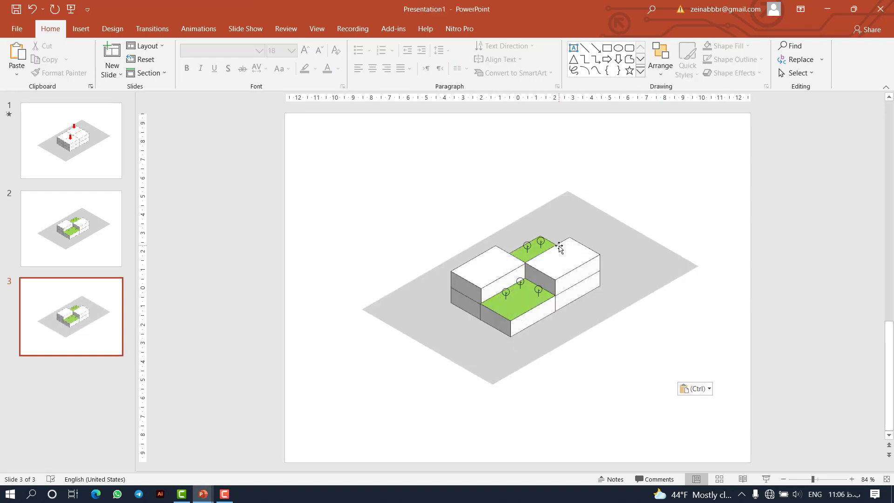
Nudge the right white block pair rightward and the left pair leftward to open gaps.
click(566, 268)
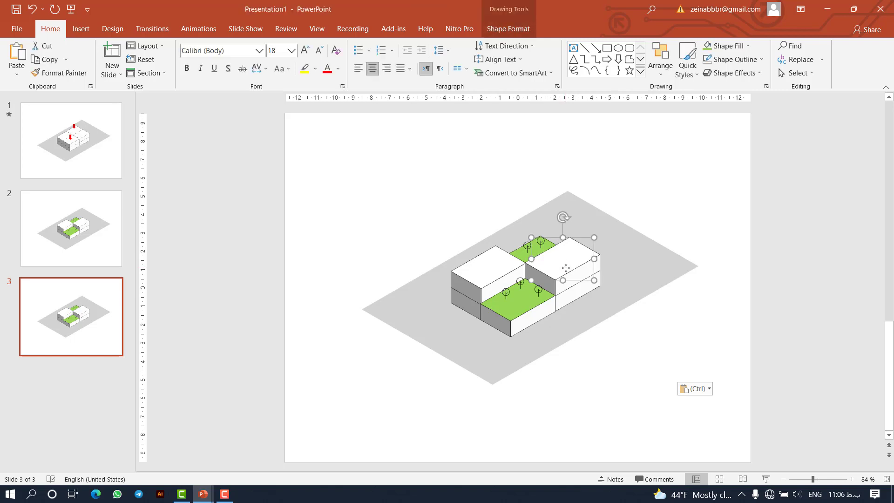
ctrl+click(565, 298)
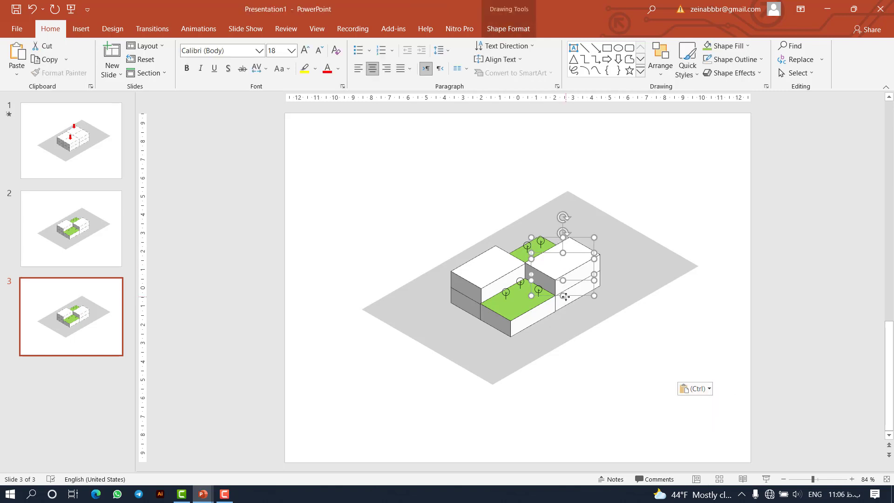
key(Right)
key(Right)
key(Right)
key(Right)
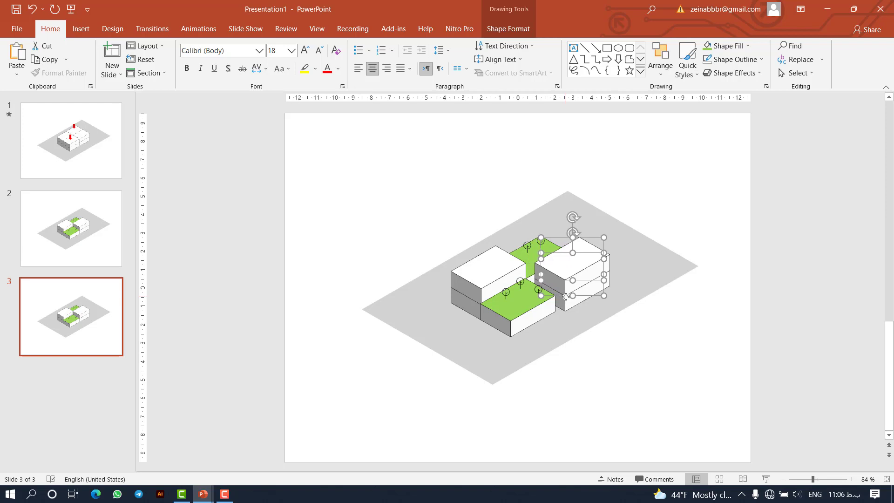
key(Right)
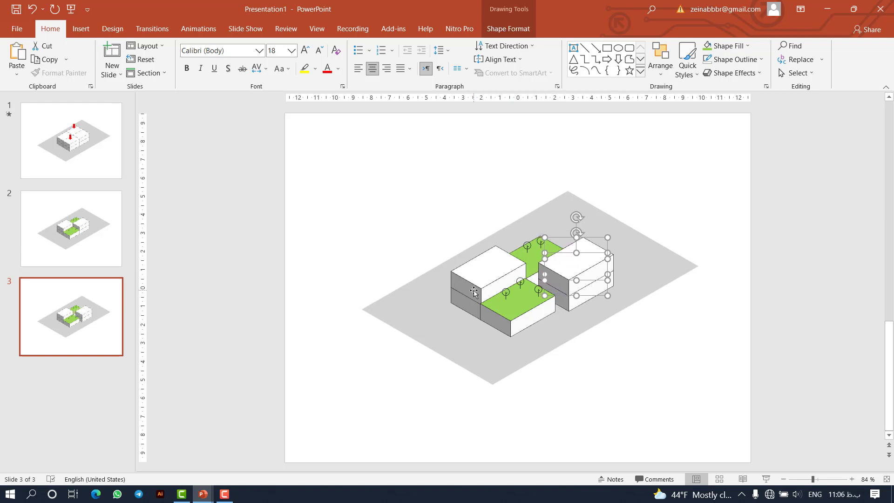
click(473, 290)
ctrl+click(462, 309)
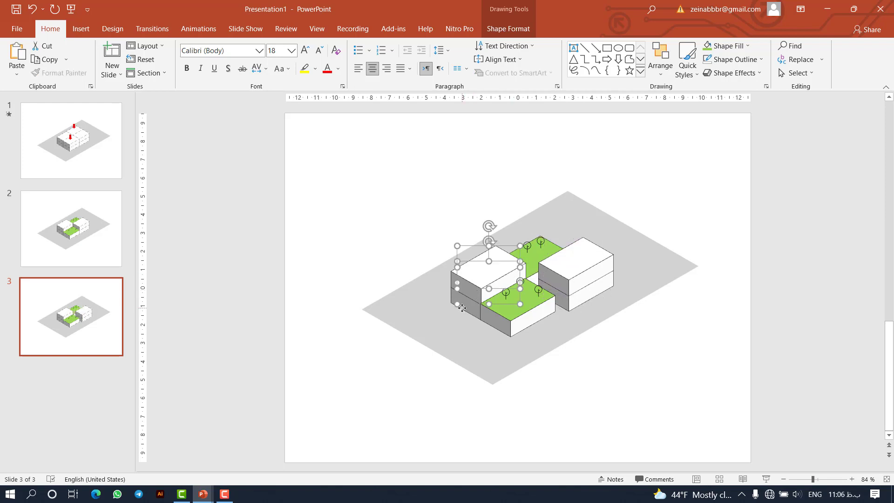
key(Left)
key(Left)
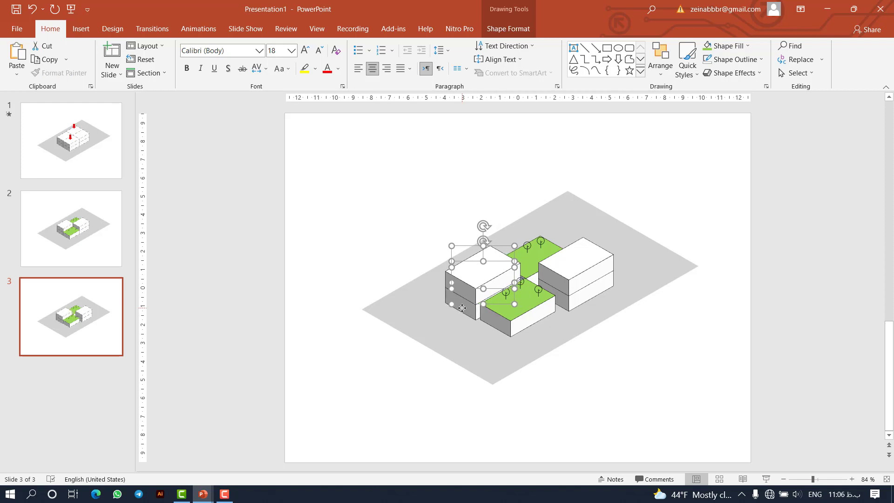
key(Left)
key(Left)
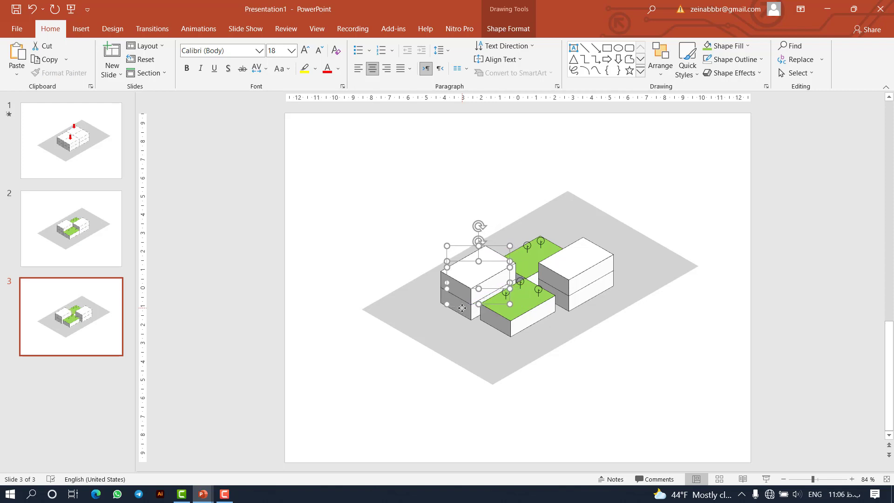
key(Left)
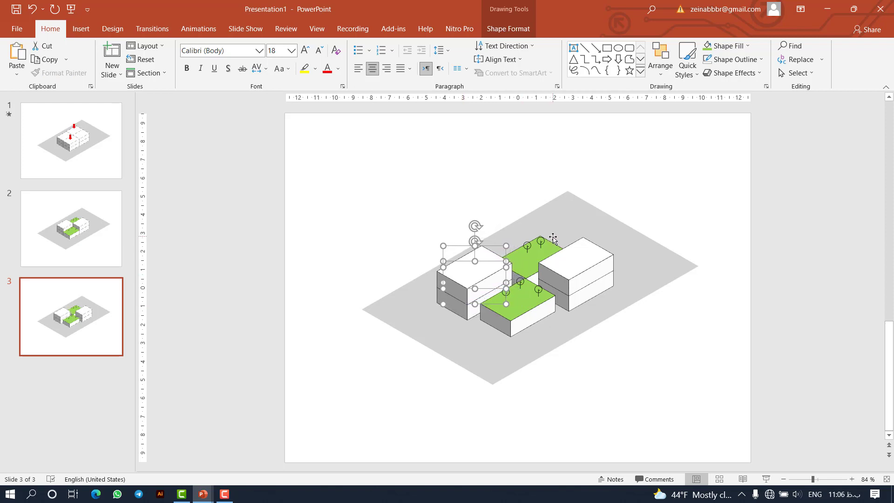
key(Left)
Shift the lower green roof and its trees down, and the upper one slightly up-left.
click(540, 241)
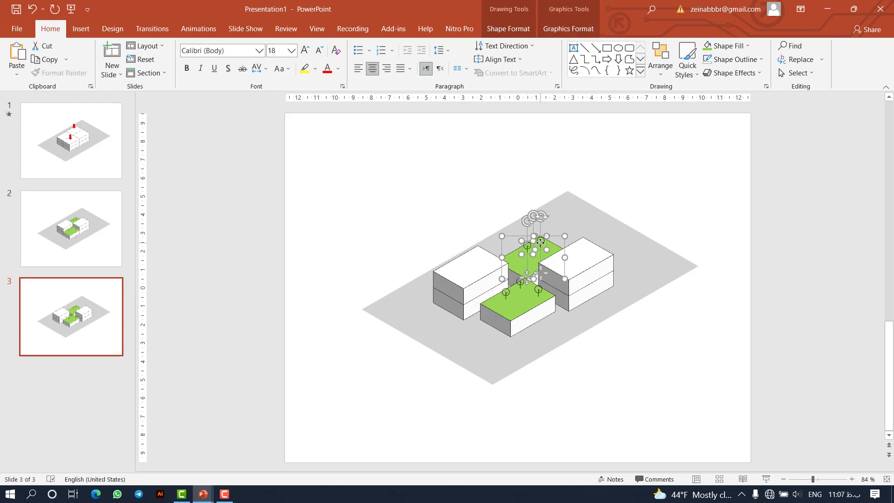
key(Up)
key(Up)
key(ctrl+Left)
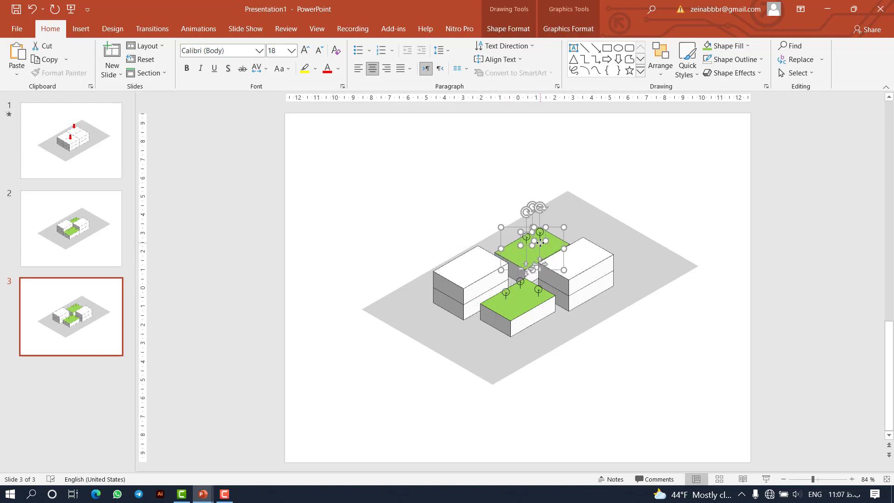
key(ctrl+Left)
click(506, 316)
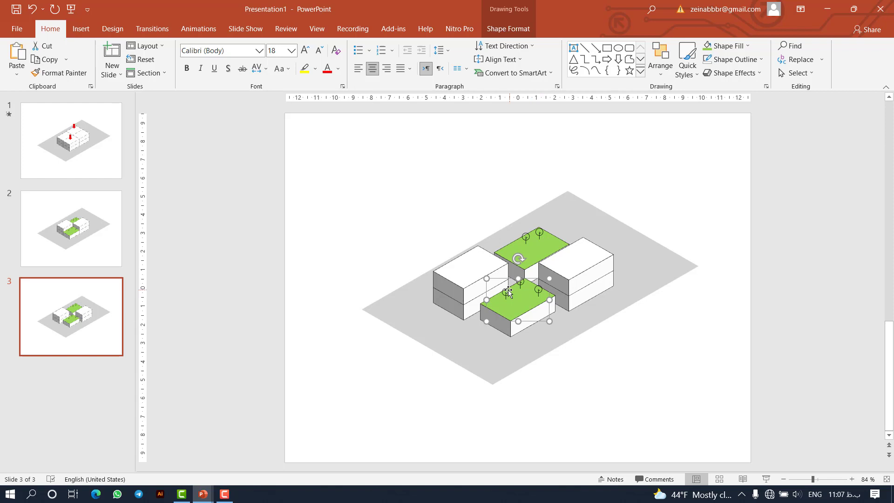
shift+click(541, 296)
drag(541, 296, 541, 305)
key(ctrl+Down)
key(ctrl+Down)
key(ctrl+Down)
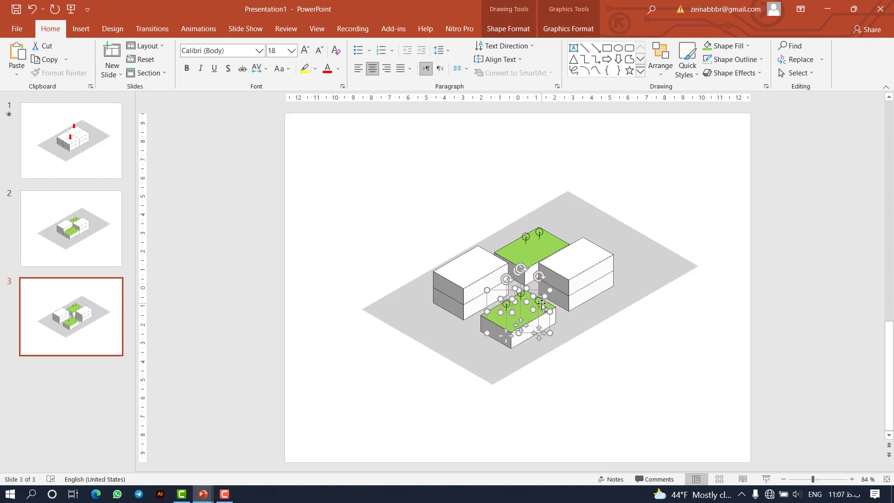
click(522, 253)
shift+click(539, 233)
drag(539, 232, 535, 228)
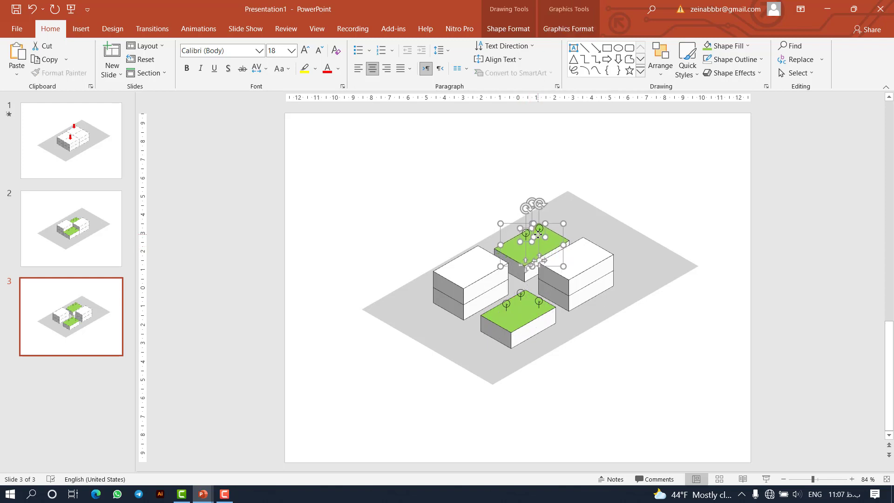
click(578, 281)
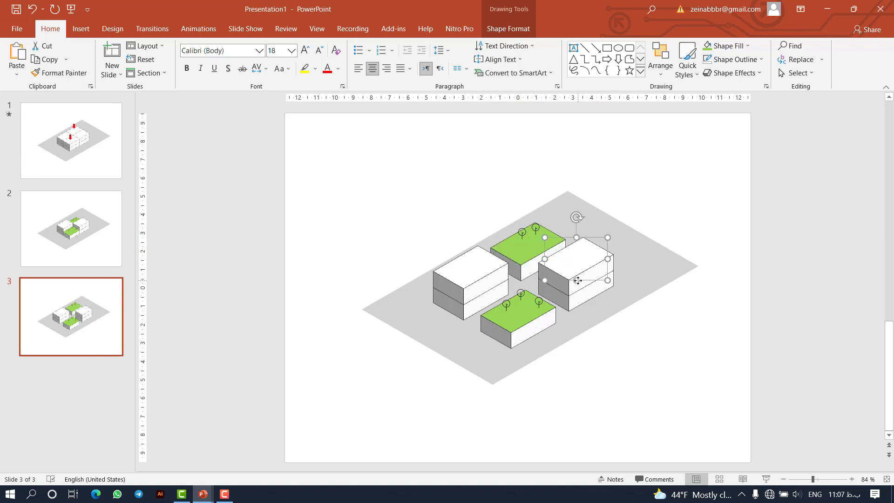
Move the tree icons off the green roofs into the gaps between the blocks.
drag(522, 231, 513, 277)
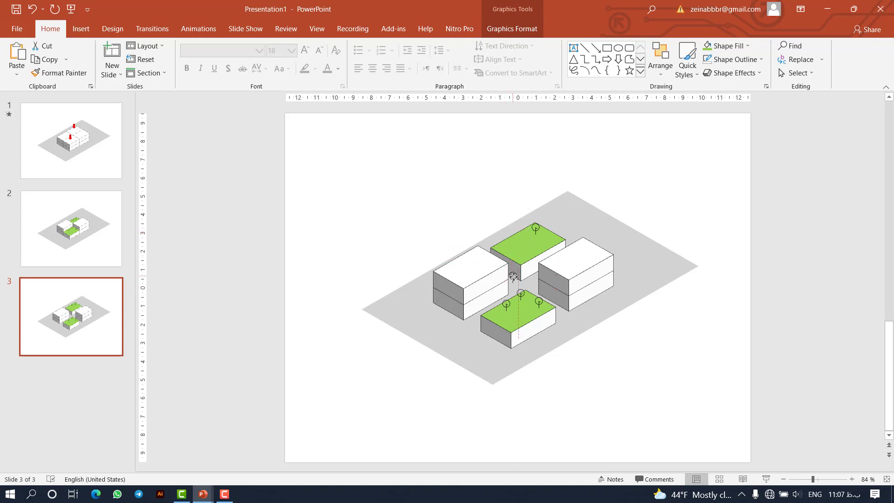
drag(535, 228, 534, 274)
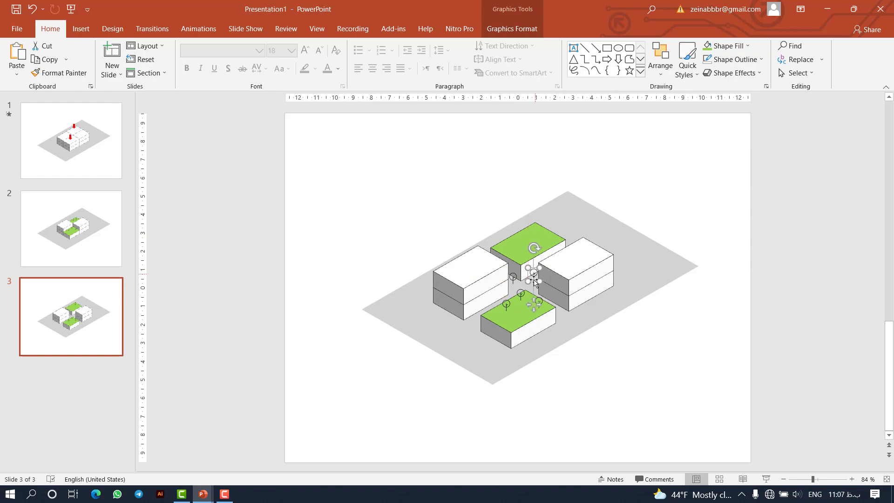
mouse_move(507, 305)
mouse_down()
mouse_move(488, 302)
mouse_move(504, 296)
mouse_up()
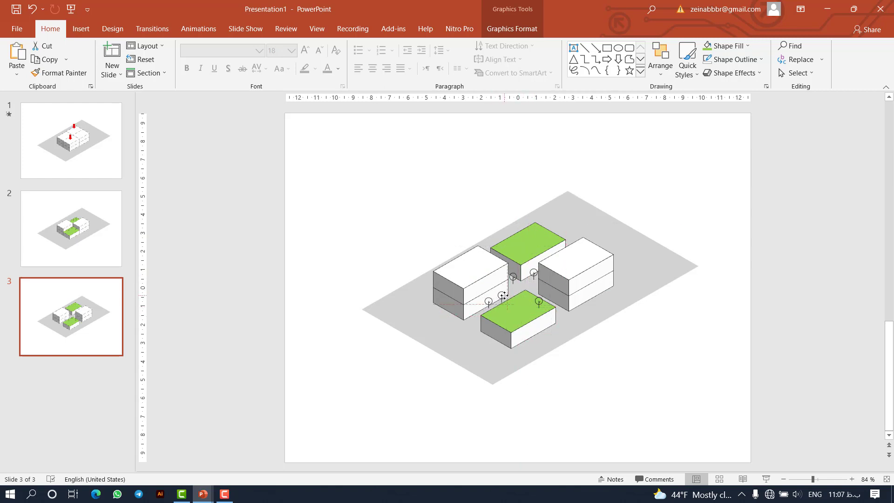
drag(542, 301, 549, 293)
drag(547, 295, 547, 297)
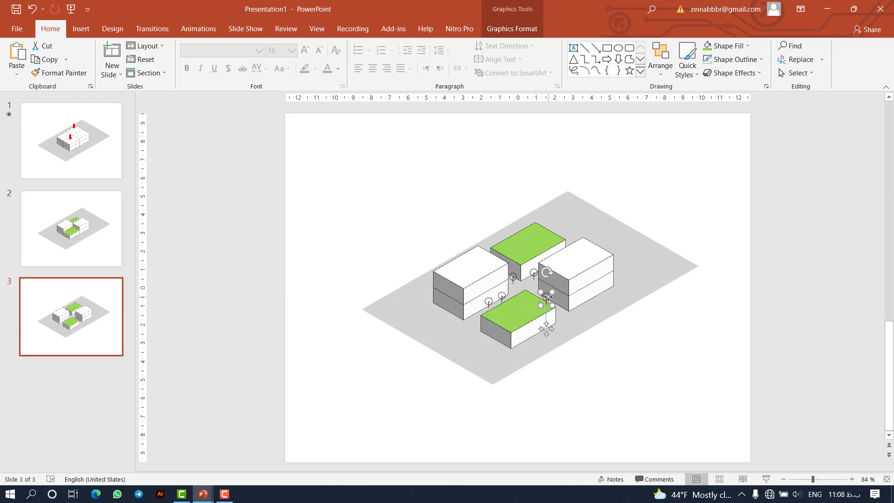
Bring the front green box in front of the trees, then select the whole diagram.
click(521, 320)
right_click(521, 320)
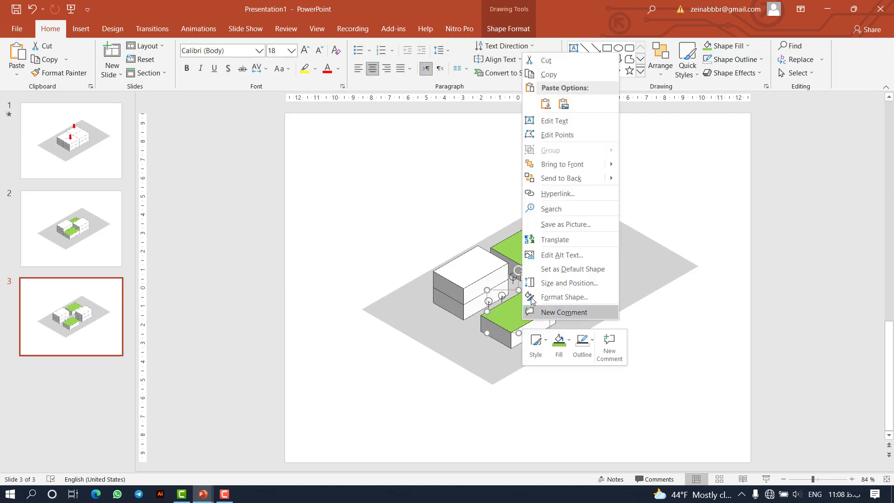
click(550, 170)
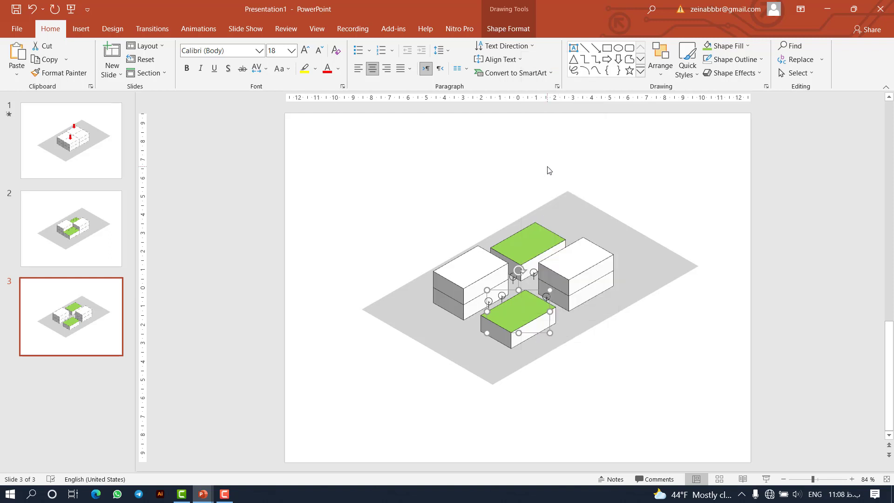
click(655, 181)
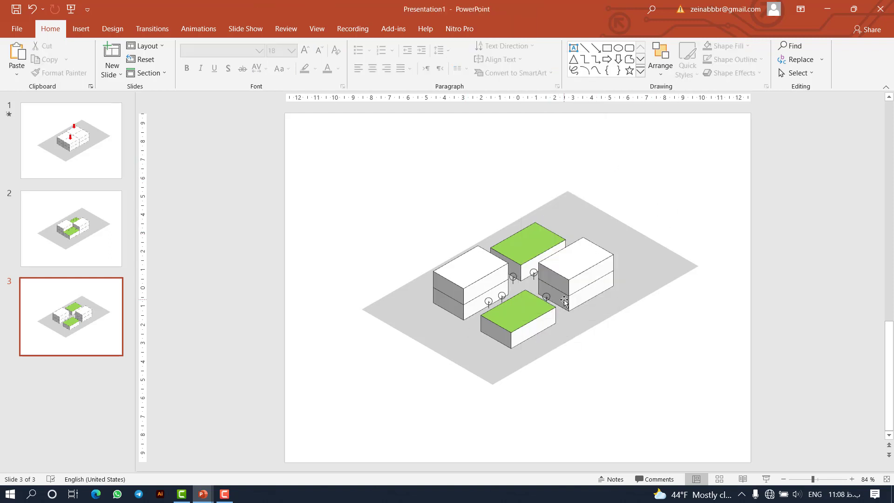
drag(715, 147, 314, 429)
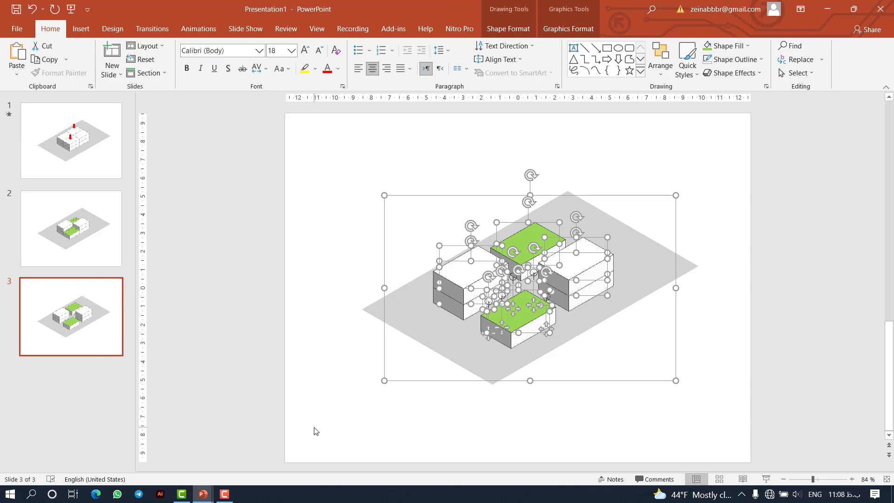
Insert slide 4 after slide 3, delete its placeholders, and paste slide 3's separated diagram.
click(60, 382)
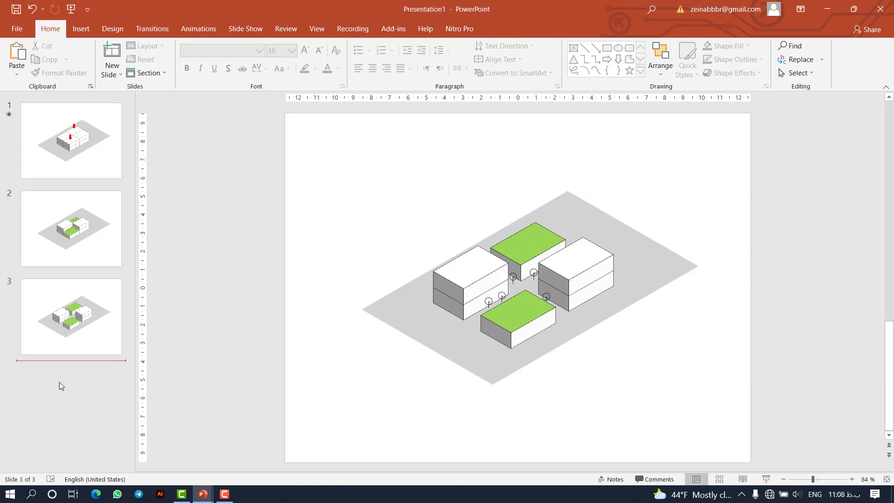
key(Return)
drag(743, 122, 249, 471)
key(Delete)
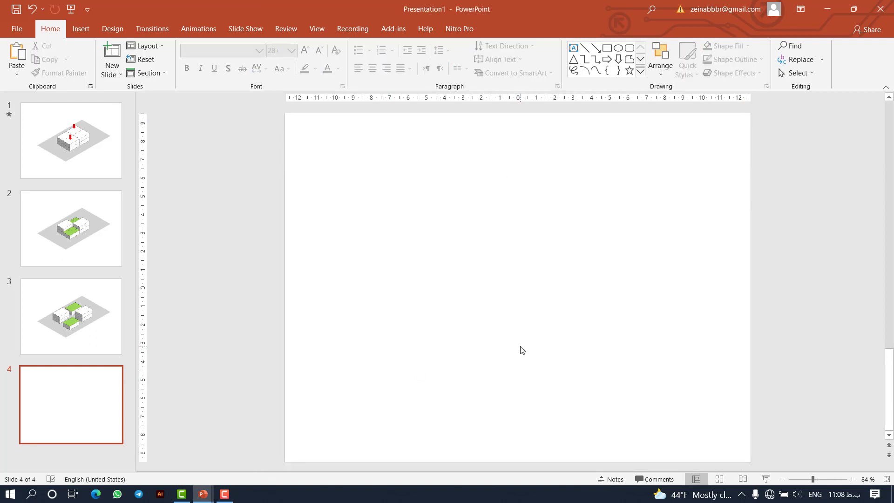
key(ctrl+v)
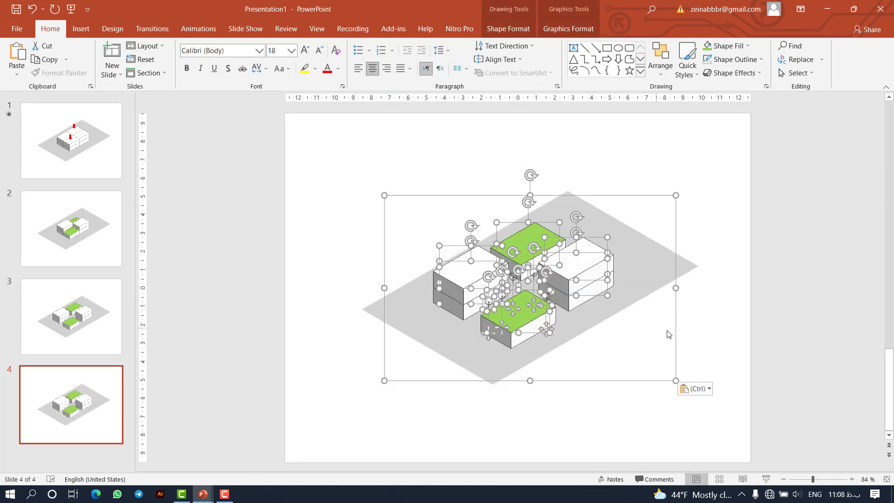
click(692, 333)
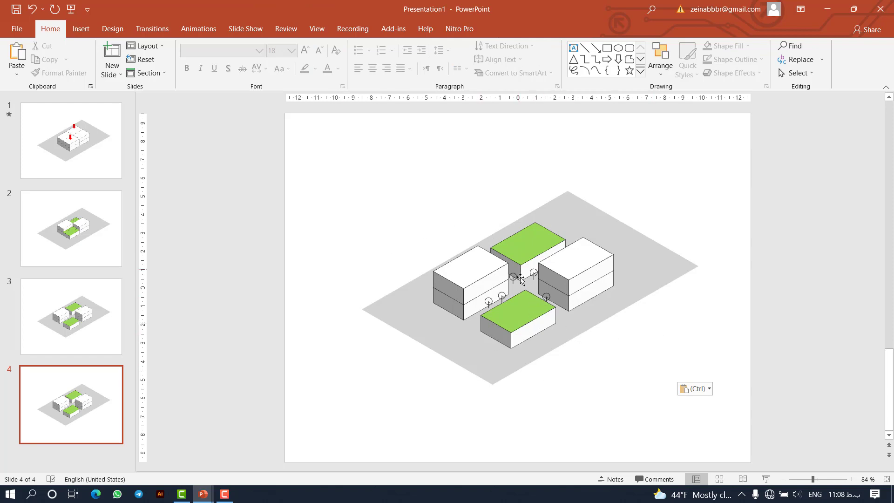
Adjust the 3-D rotation of slide 4's front green block in Format Shape.
click(530, 321)
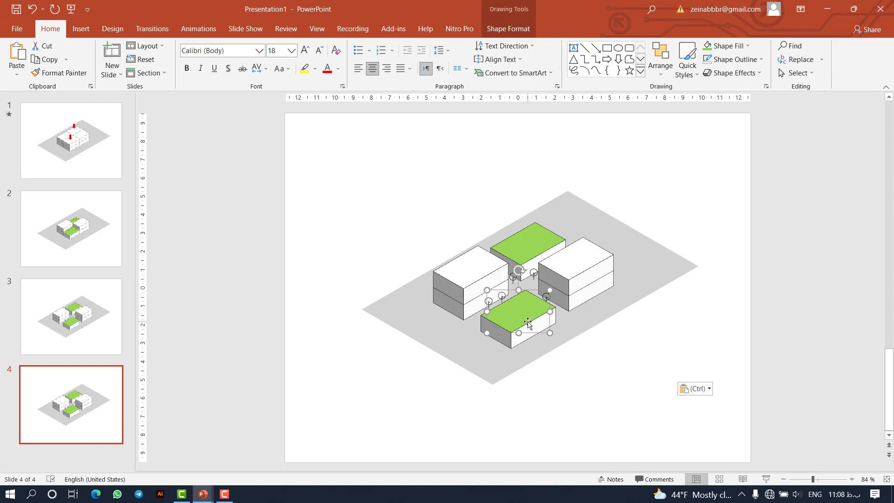
right_click(527, 319)
click(588, 293)
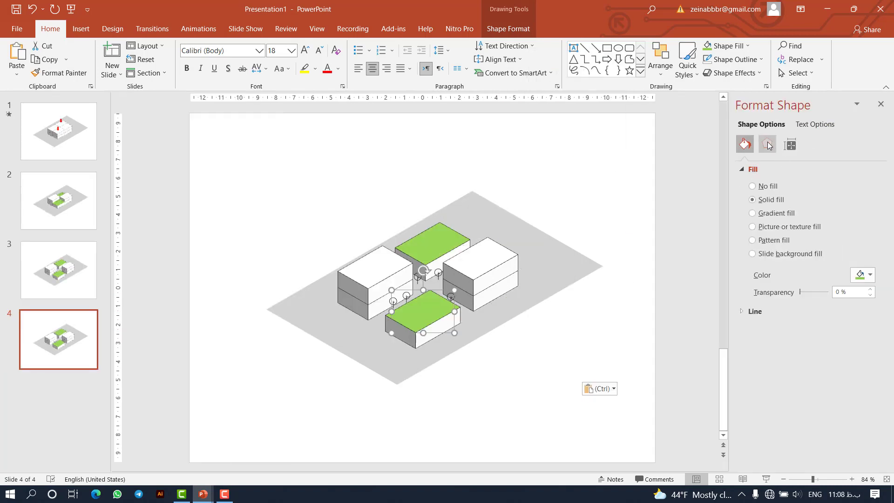
click(766, 144)
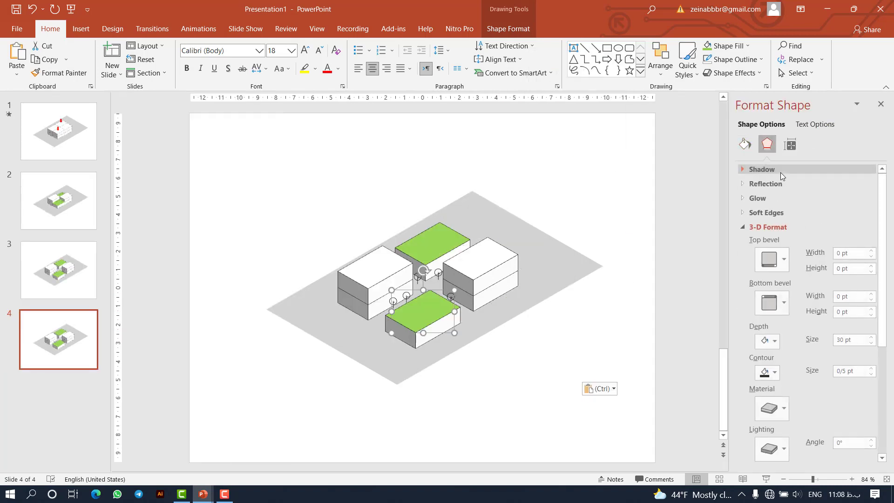
click(741, 228)
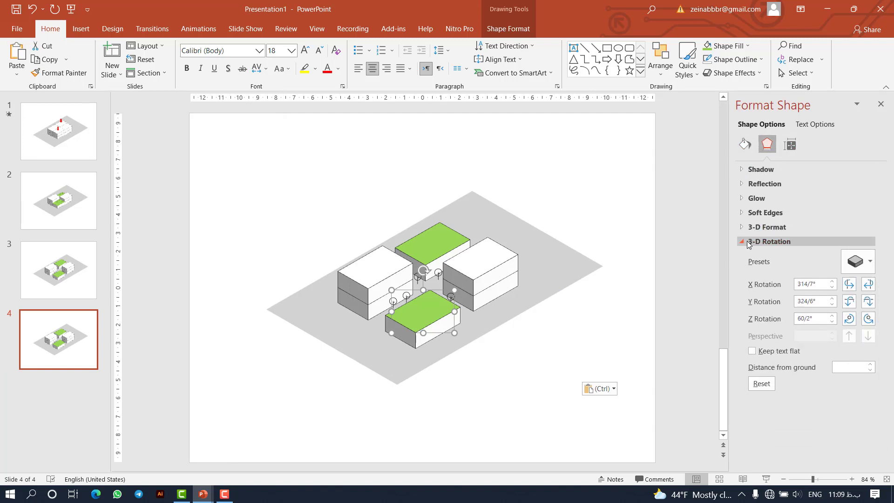
click(850, 284)
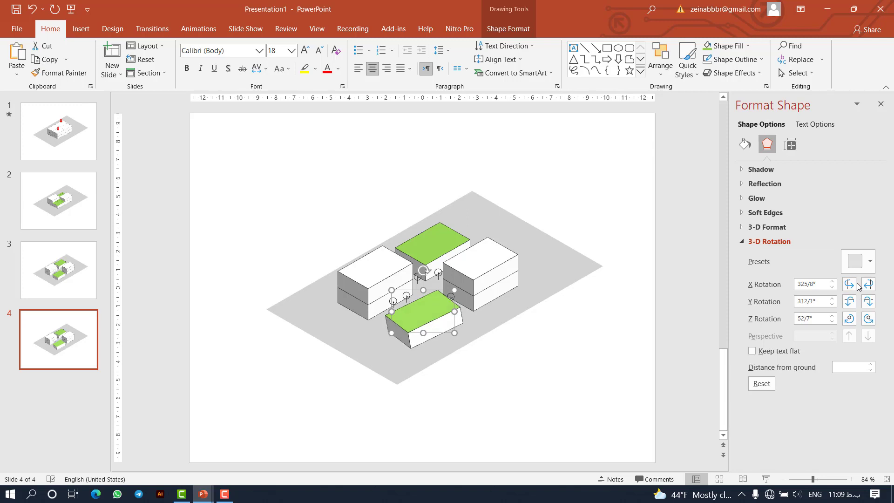
click(850, 285)
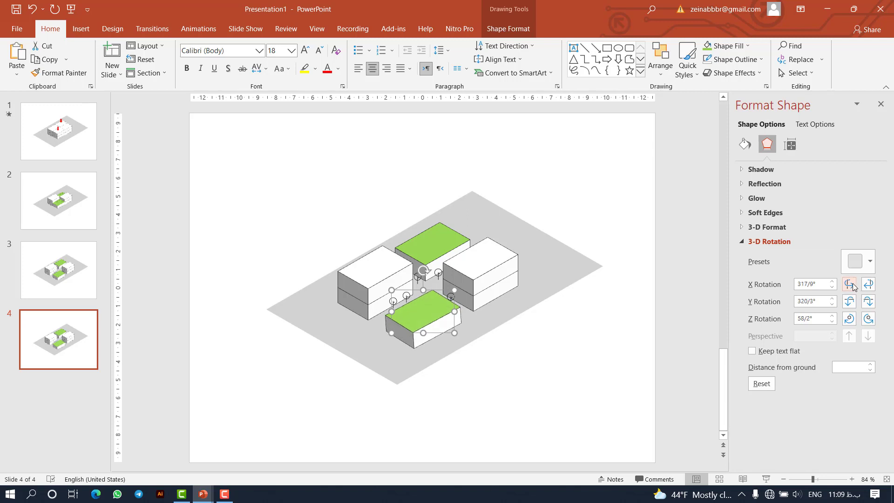
click(852, 286)
click(847, 304)
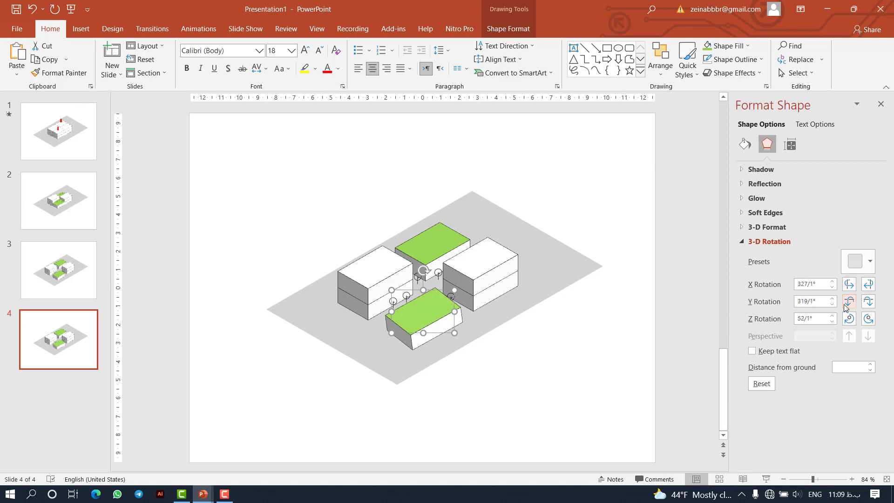
click(867, 301)
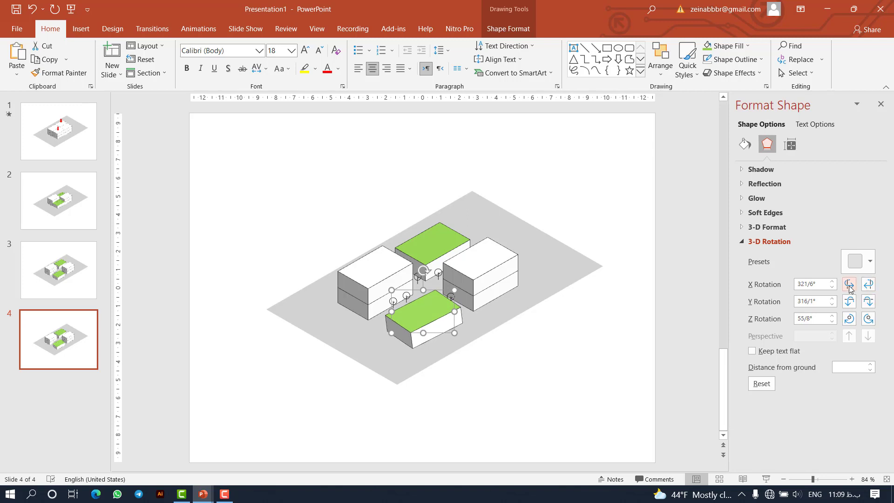
Change the back green box's 3-D rotation, shift the front box slightly left, and tilt the left white boxes.
click(445, 252)
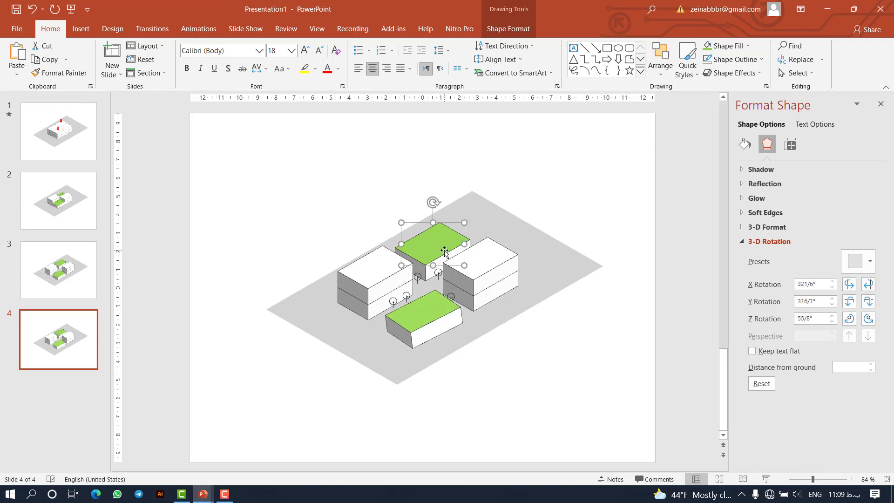
click(867, 285)
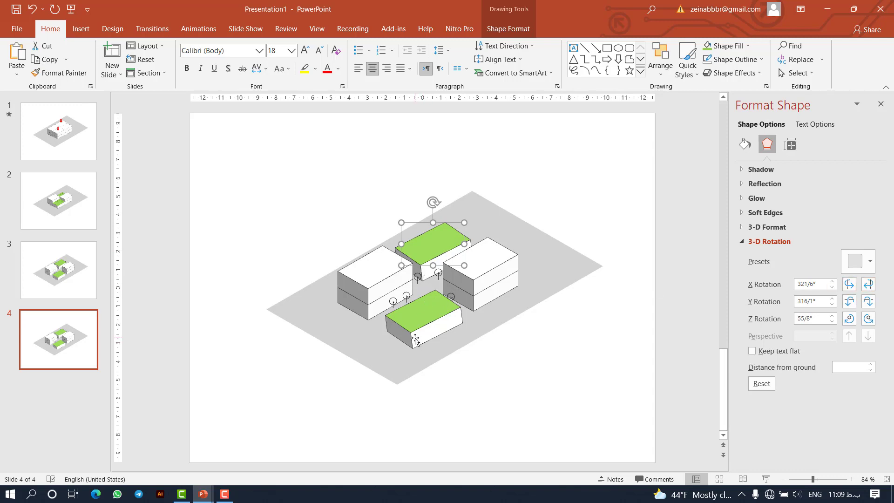
drag(415, 339, 414, 338)
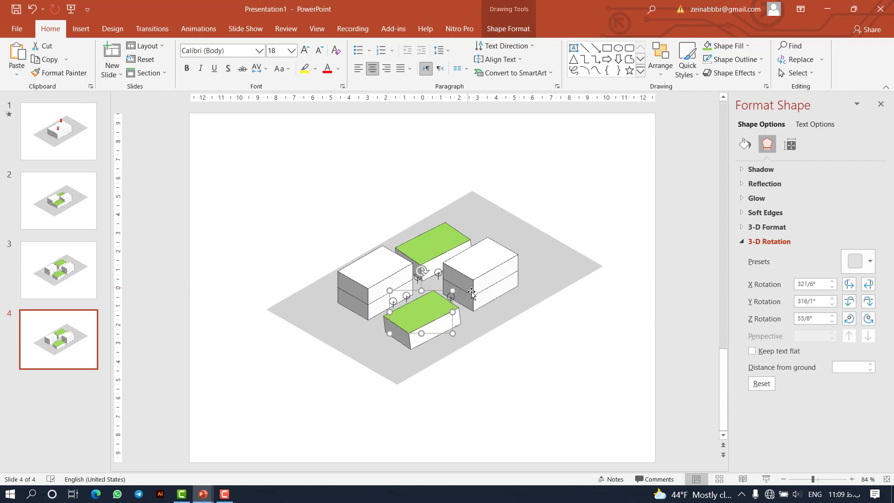
click(485, 299)
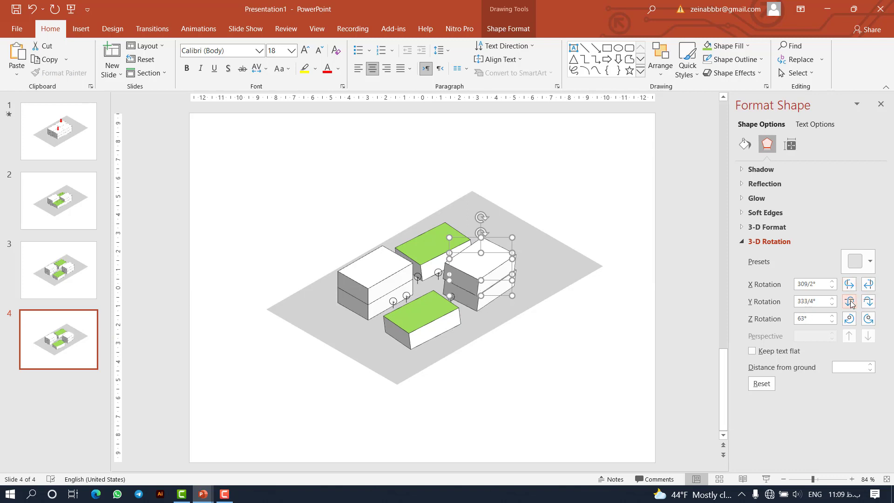
click(369, 303)
shift+click(369, 304)
click(766, 144)
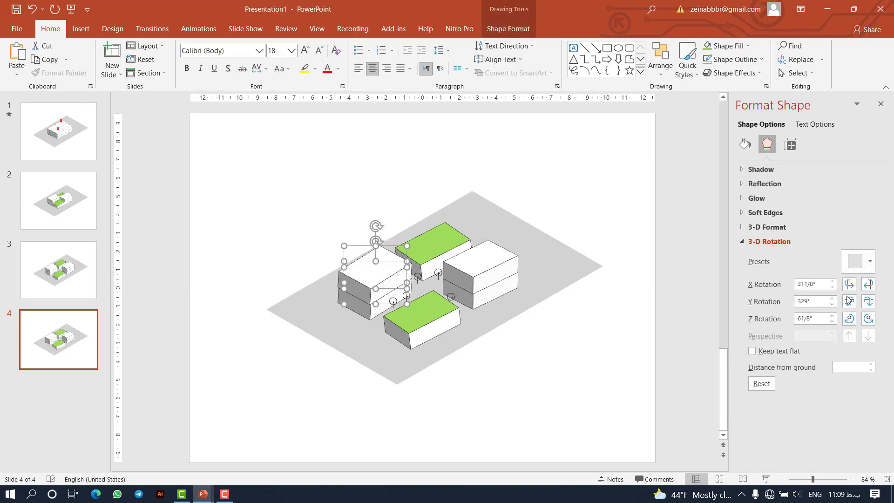
click(868, 284)
click(849, 301)
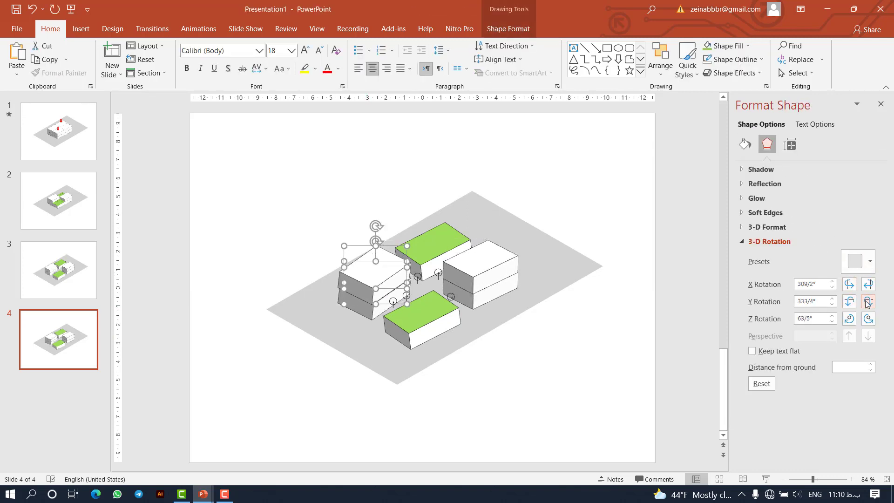
click(849, 301)
click(868, 301)
Undo the 3-D tilt on the left boxes and bring up the Transitions settings.
click(548, 446)
key(ctrl+z)
key(ctrl+z)
key(ctrl+z)
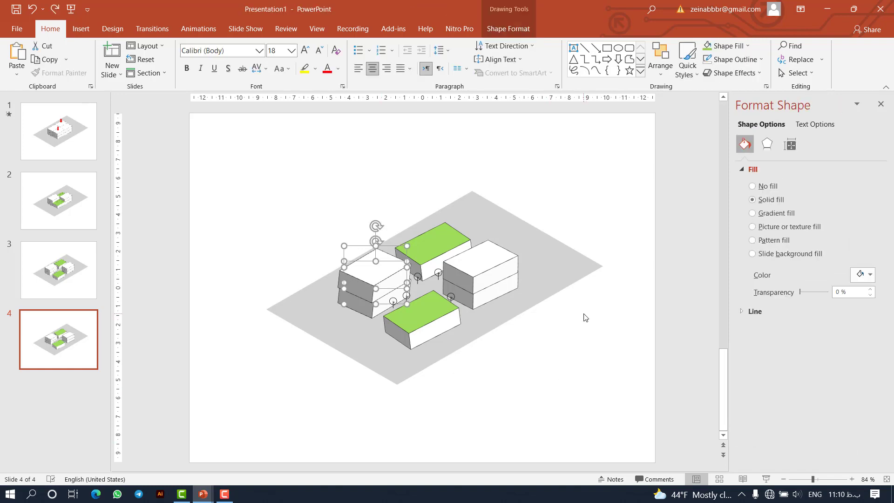
click(386, 345)
click(419, 316)
click(153, 28)
click(163, 333)
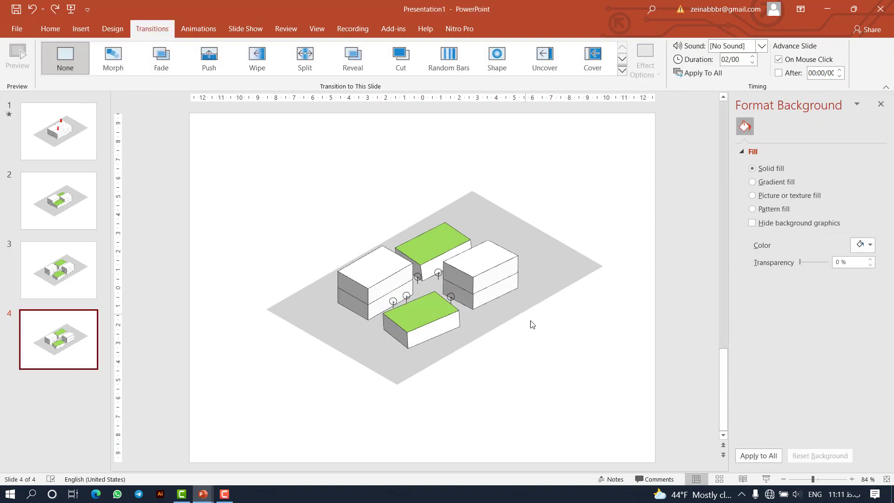
Apply the Morph transition to slides 2–4 and return to slide 1.
click(63, 205)
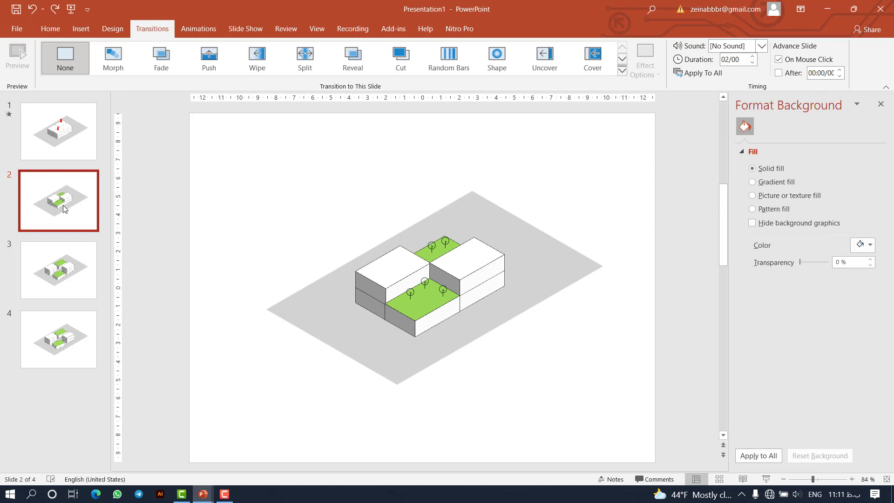
shift+click(64, 337)
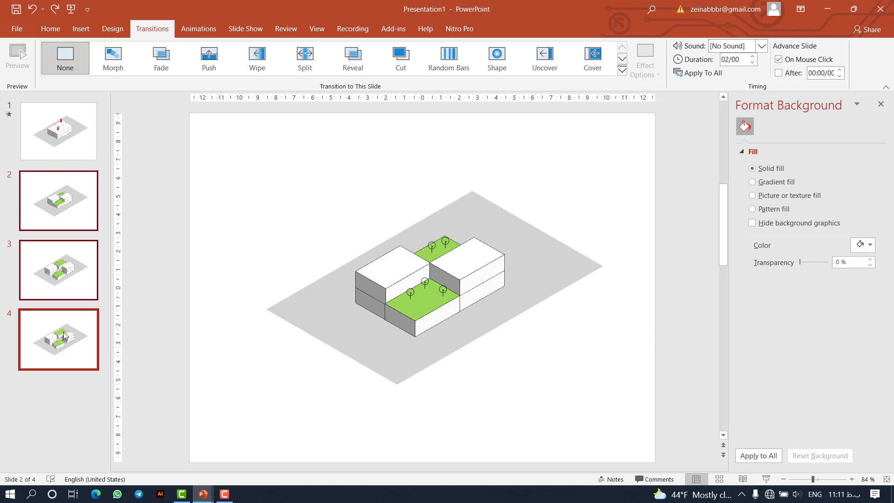
click(112, 61)
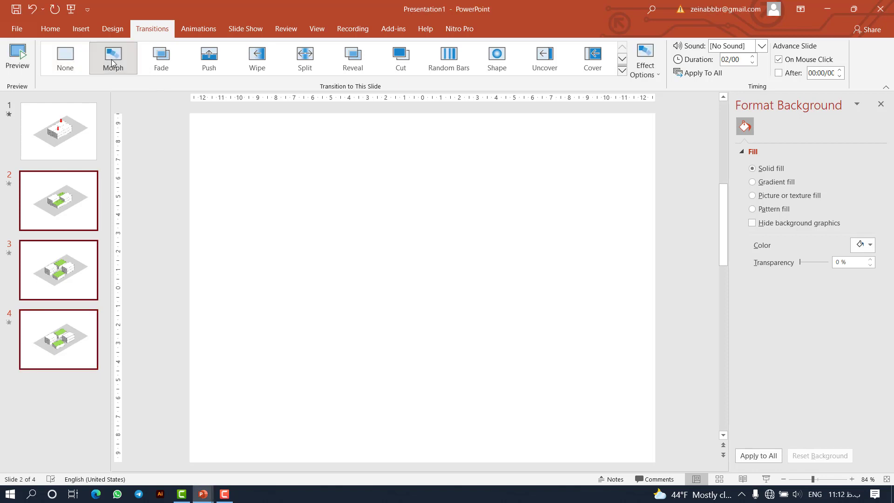
click(73, 131)
Run the slide show from the start, advancing with Right arrow through all four morphing slides.
click(767, 479)
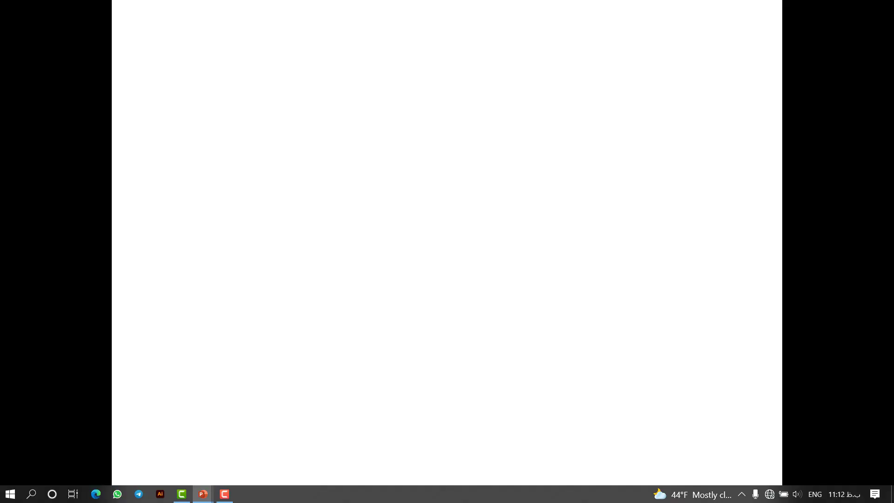
key(Right)
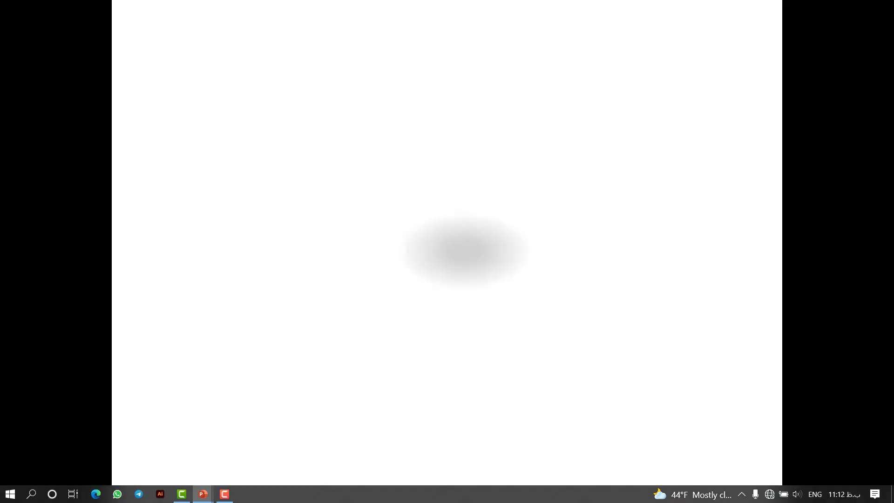
key(Right)
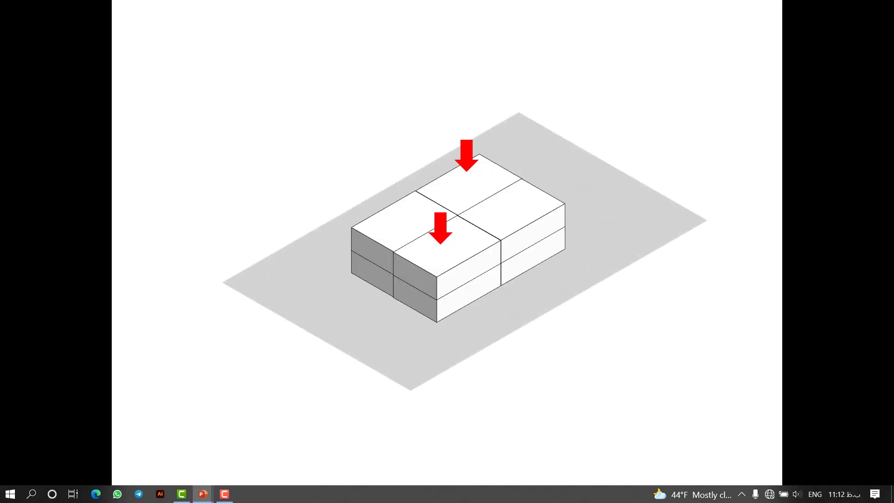
key(Right)
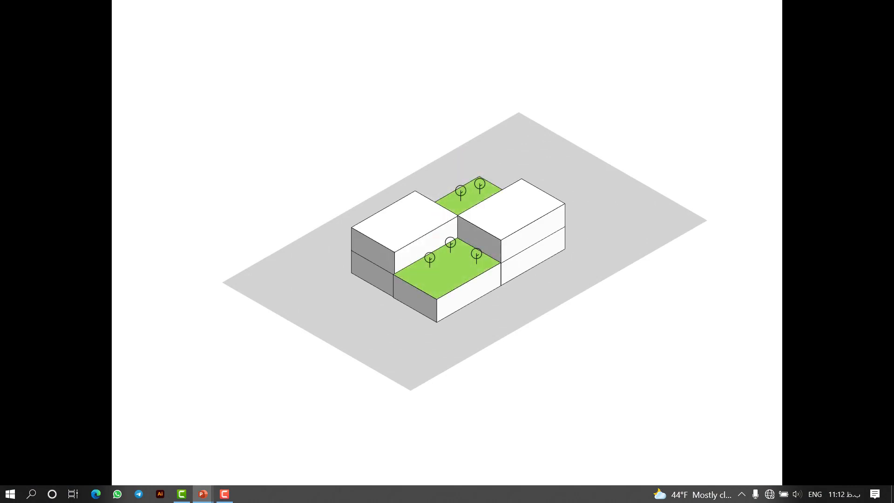
key(Right)
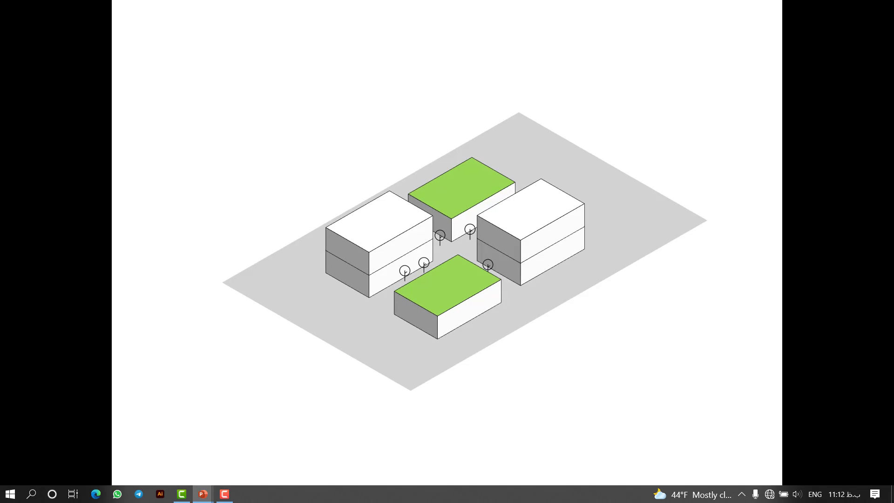
key(Right)
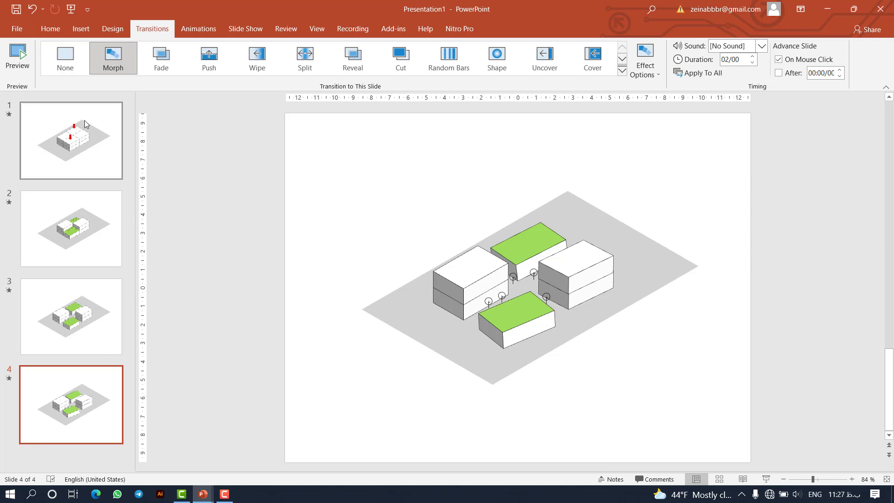
Insert bensound-beyondtheline.mp3 on slide 1, move its icon lower-left, and set Play in Background.
click(90, 134)
click(82, 29)
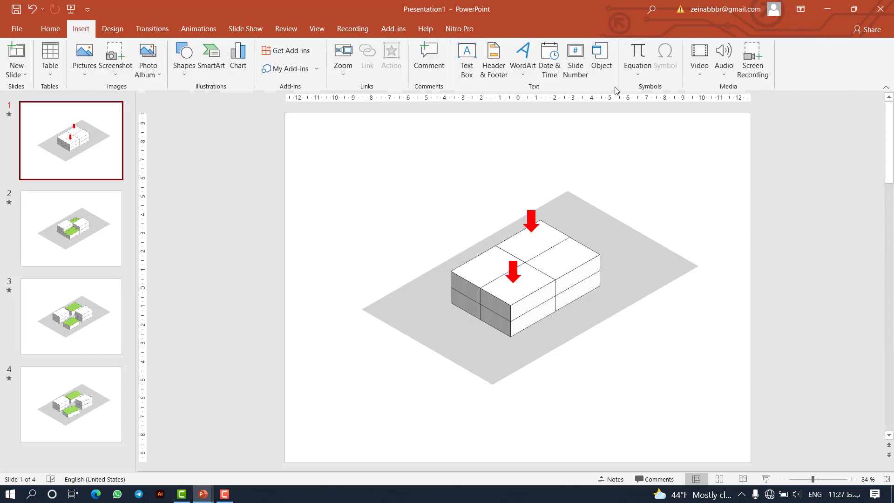
click(722, 75)
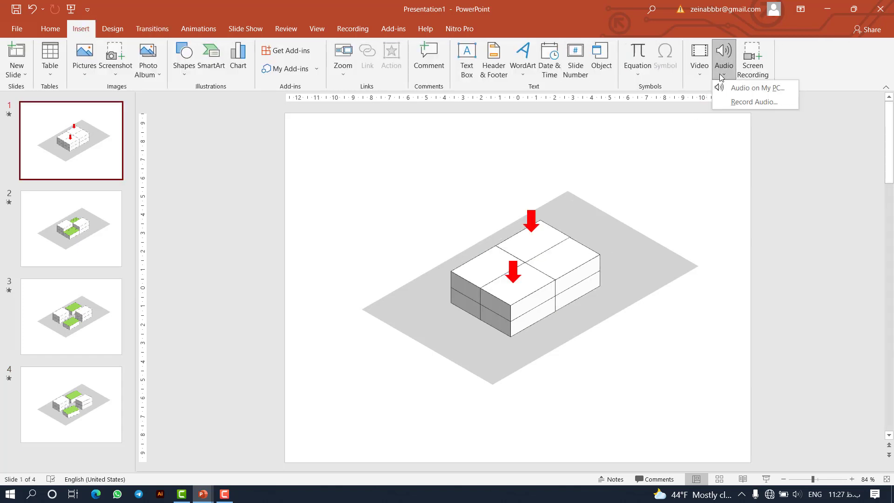
click(750, 87)
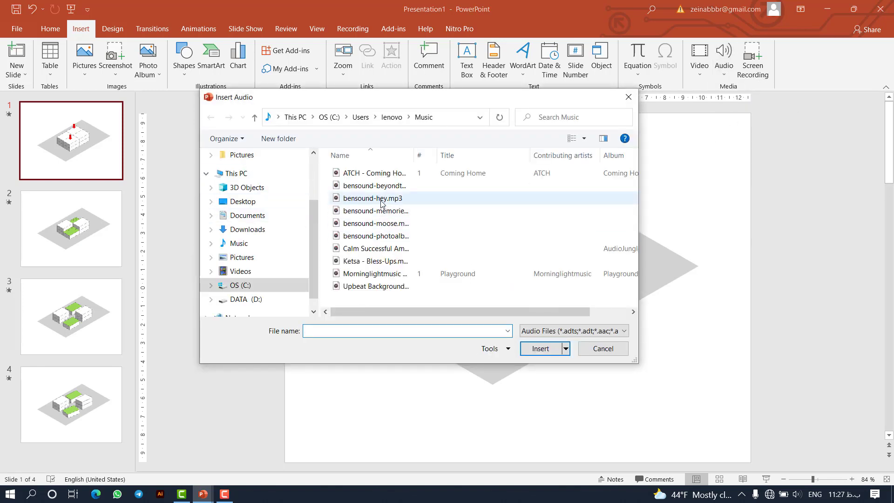
click(374, 185)
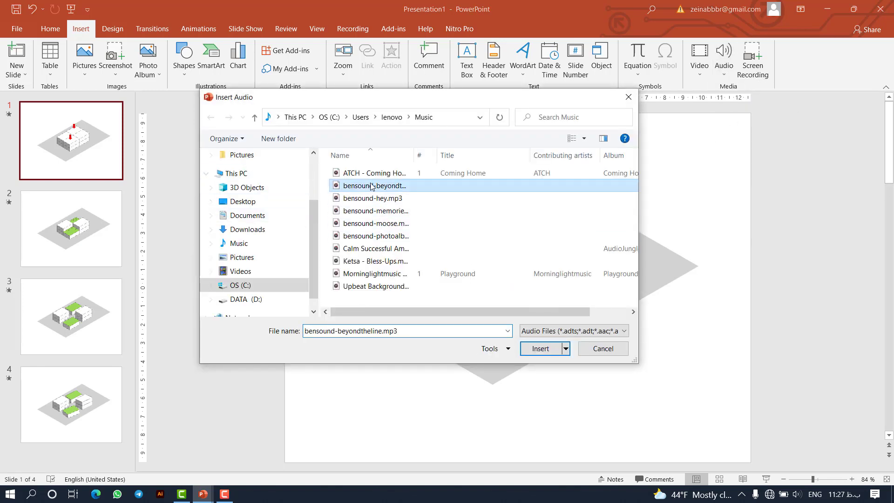
click(540, 348)
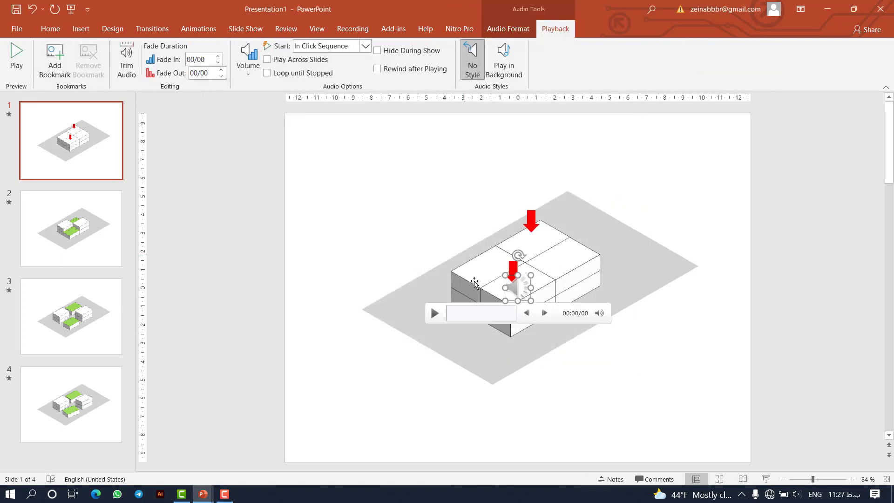
mouse_move(512, 291)
mouse_down()
mouse_move(396, 361)
mouse_move(335, 425)
mouse_up()
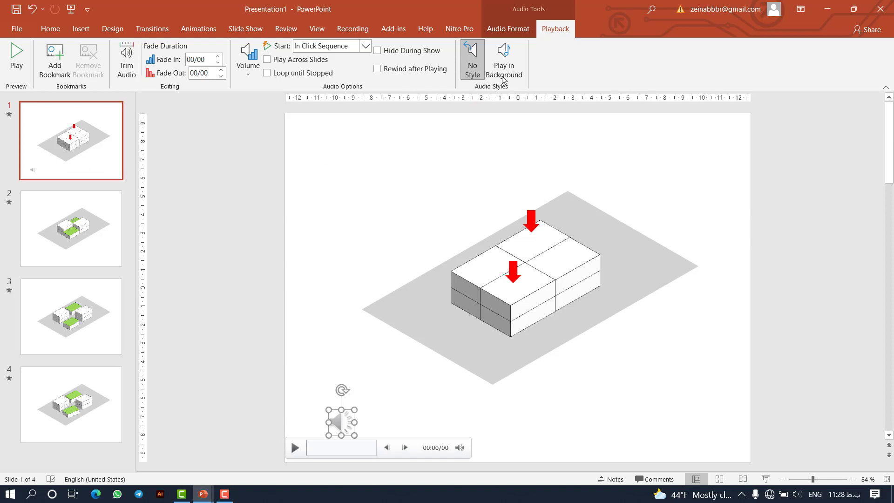
click(511, 55)
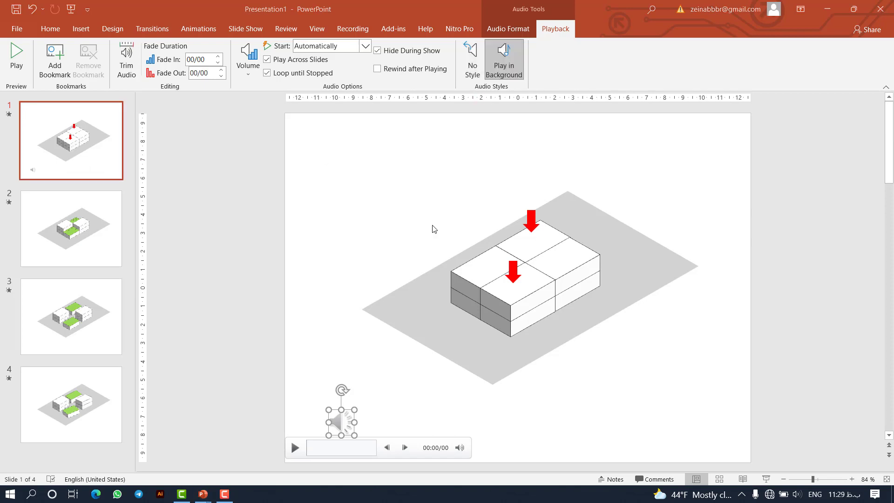
Set up a Full HD video export with 1 second spent on each slide.
click(17, 31)
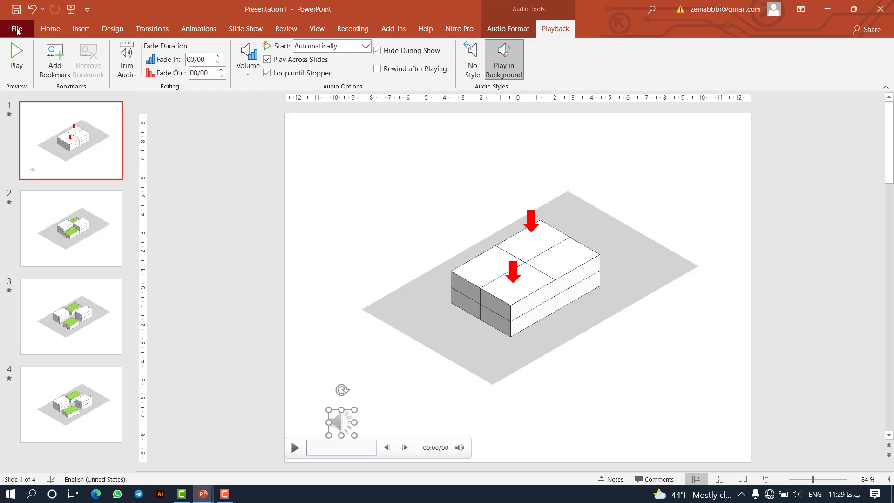
click(53, 275)
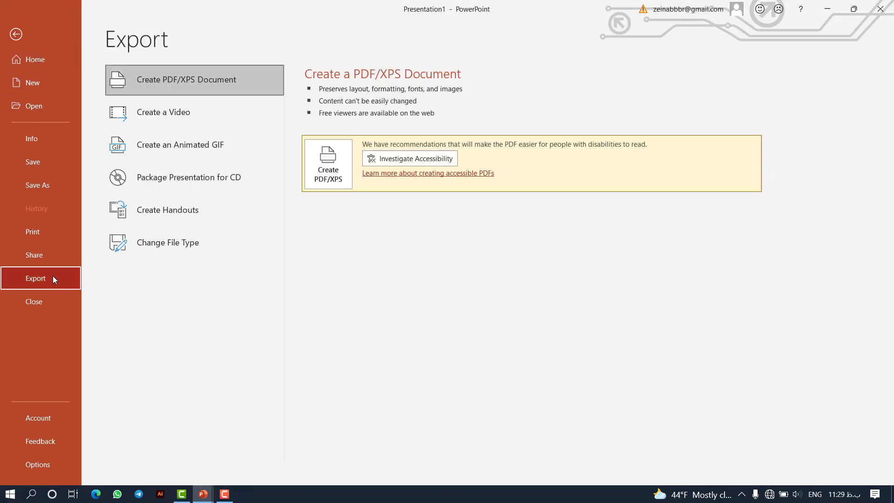
click(165, 122)
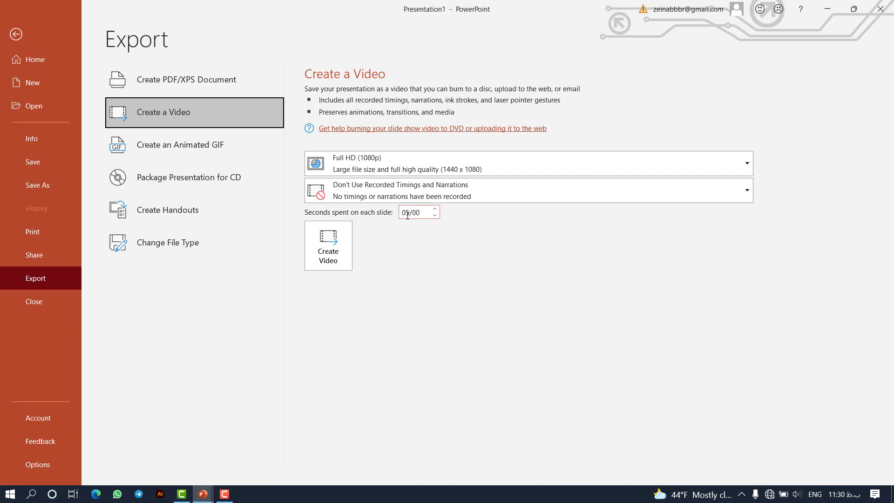
click(435, 216)
click(435, 216)
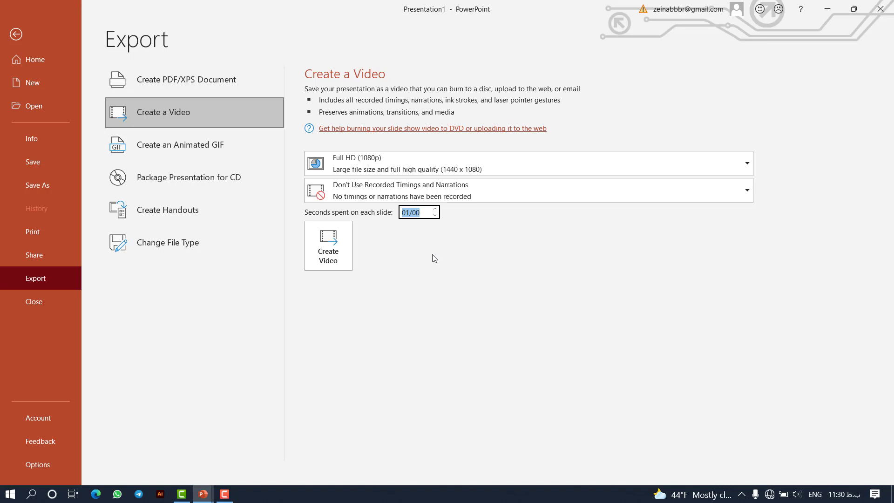
Create the video, saving it to the Desktop as Presentation122.mp4.
click(332, 251)
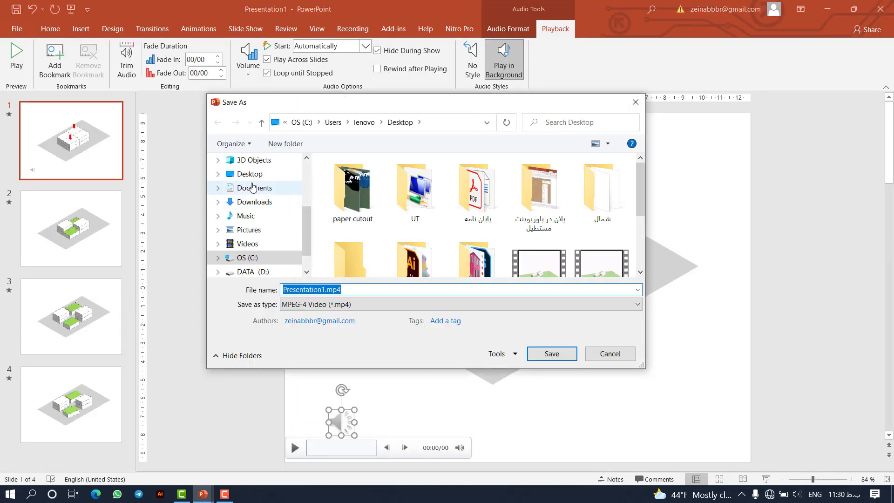
click(246, 173)
click(326, 289)
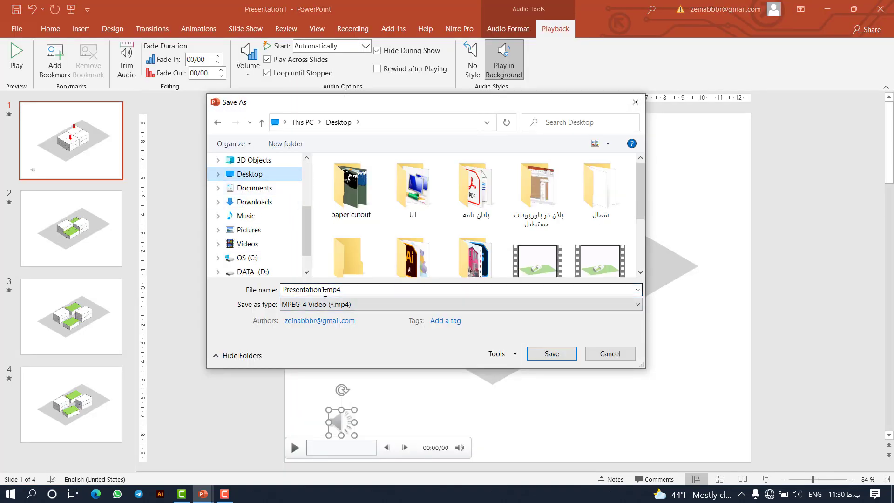
text(22)
click(551, 353)
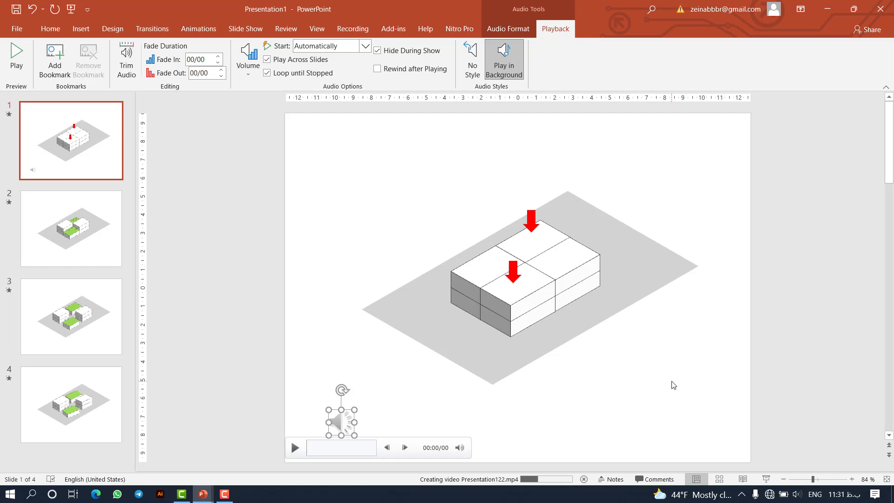